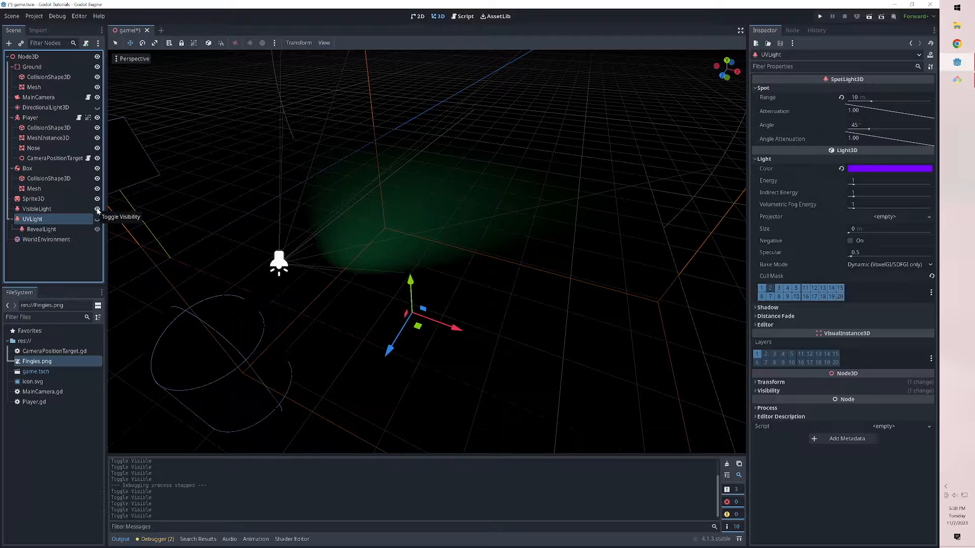
# Show the UVLight with the VisibleLight hidden and inspect the handprint from a different angle
pyautogui.click(97, 219)
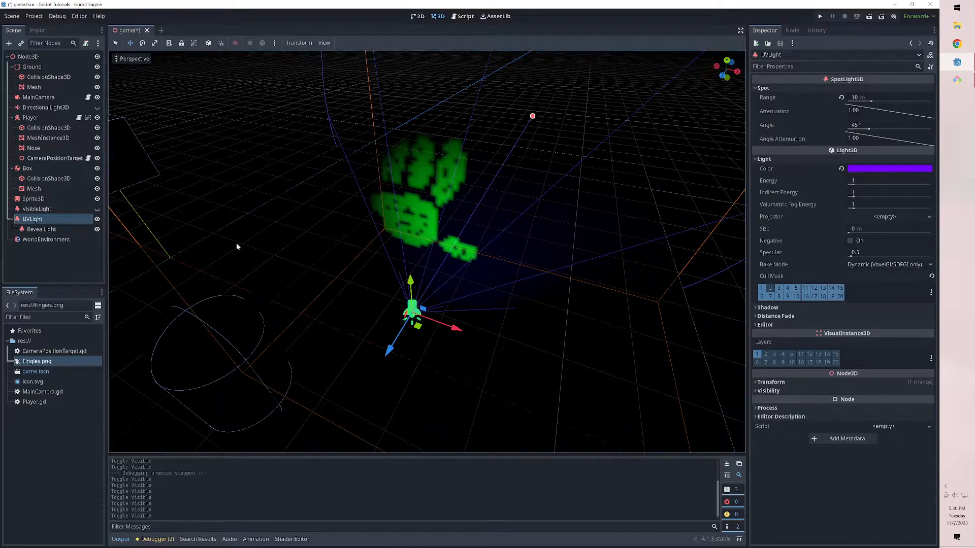
pyautogui.moveTo(428, 224); pyautogui.dragTo(401, 205, button='right')
pyautogui.press('w')
pyautogui.press('d')
pyautogui.press('w')
pyautogui.press('a')
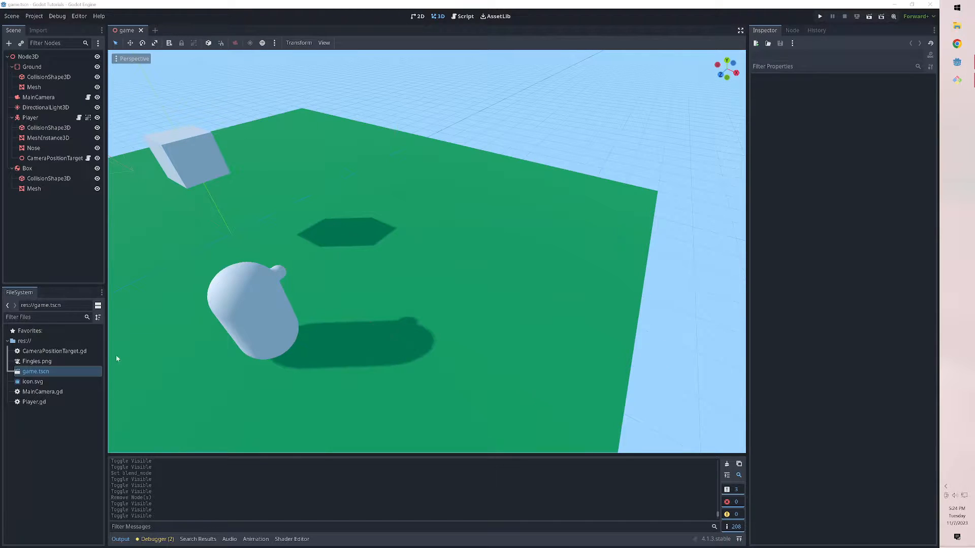
# Add a Sprite3D node to the scene root
pyautogui.click(50, 239)
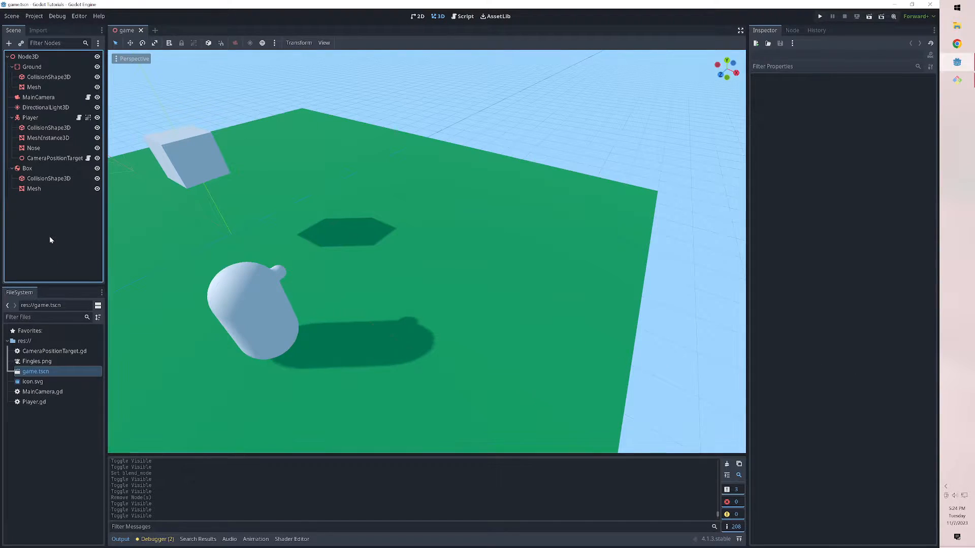
pyautogui.hotkey('ctrl', 'a')
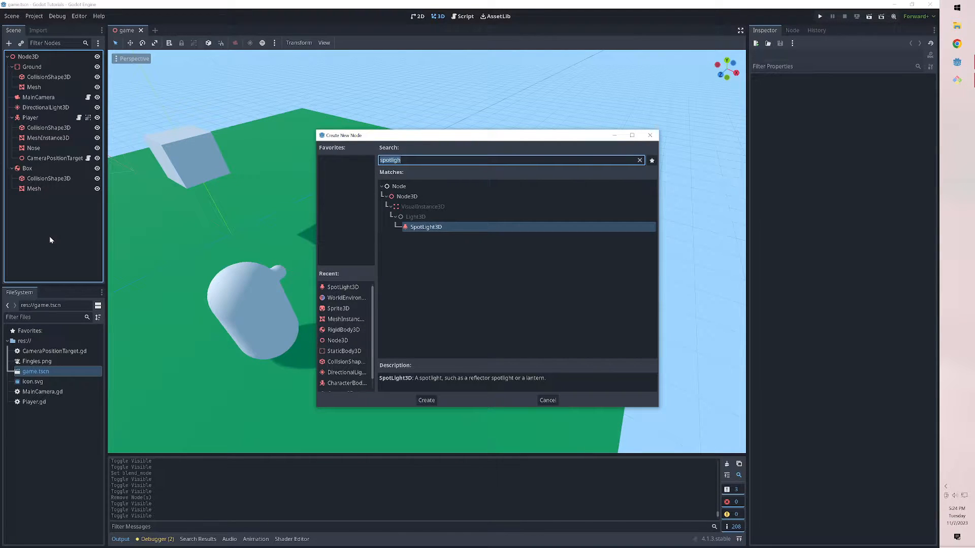
pyautogui.write('dpt')
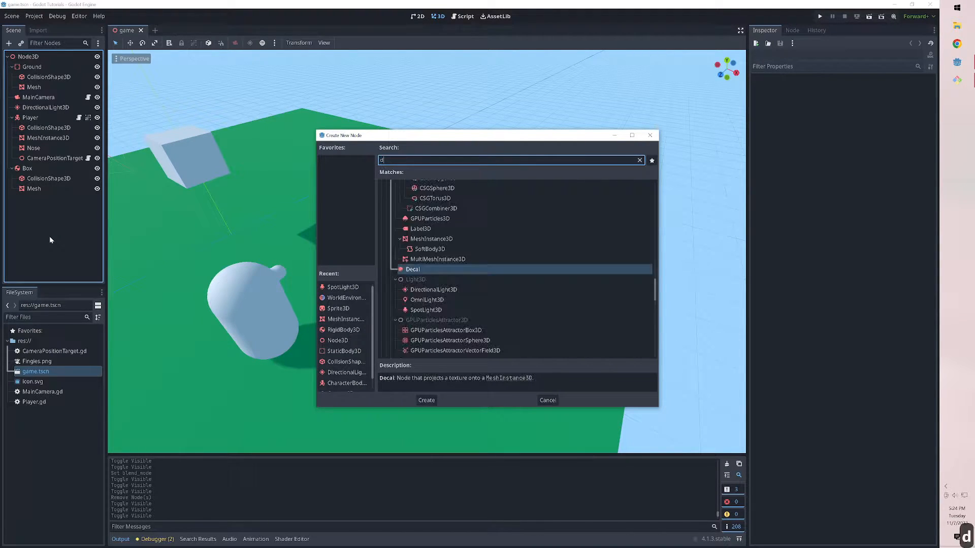
pyautogui.press('BackSpace')
pyautogui.press('BackSpace')
pyautogui.press('BackSpace')
pyautogui.press('BackSpace')
pyautogui.write('sprite')
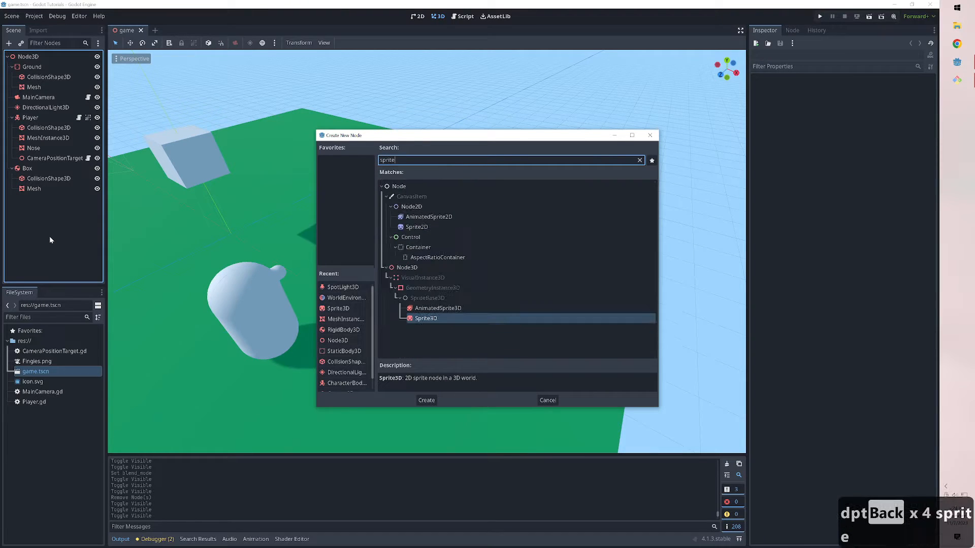
pyautogui.press('Return')
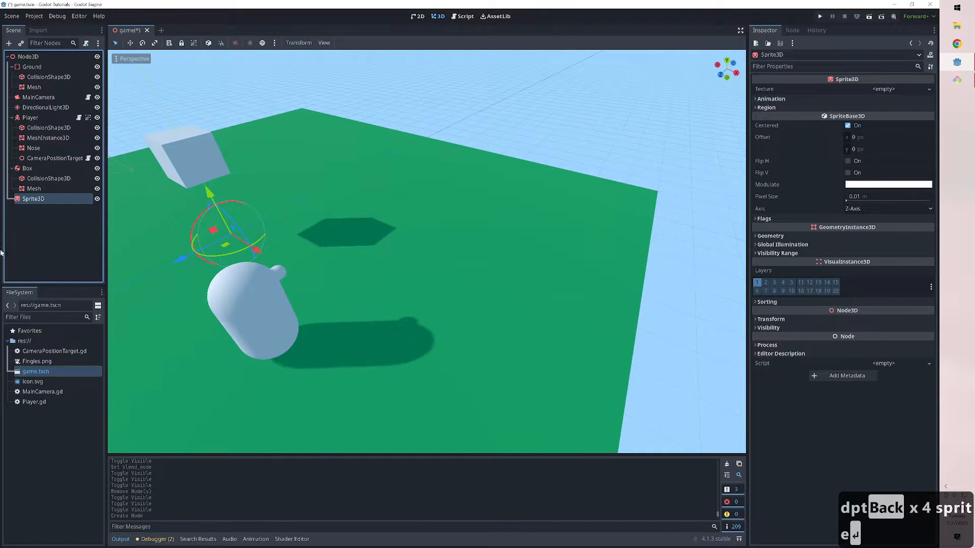
# Move the sprite over the ground behind the player and assign Fingies.png as its texture
pyautogui.moveTo(226, 246); pyautogui.dragTo(400, 272)
pyautogui.moveTo(390, 223); pyautogui.dragTo(383, 155)
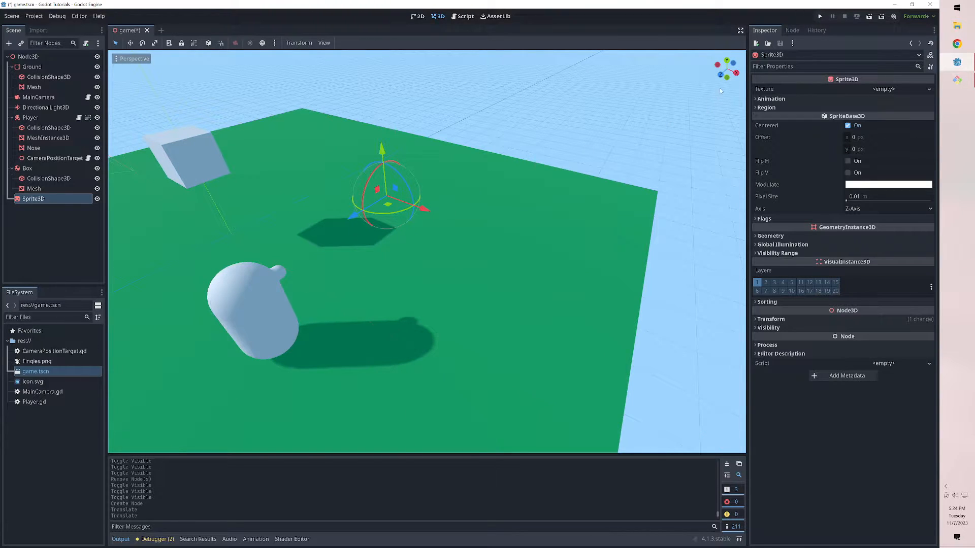
pyautogui.moveTo(41, 362); pyautogui.dragTo(893, 92)
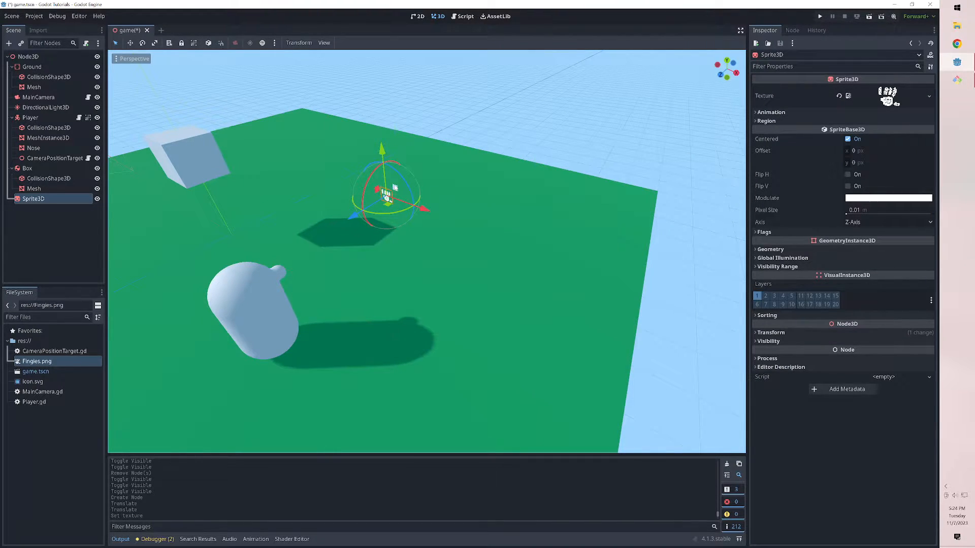
# Scale up the handprint sprite to a large upright panel and shift it slightly along its X axis
pyautogui.press('r')
pyautogui.moveTo(396, 189); pyautogui.dragTo(465, 138)
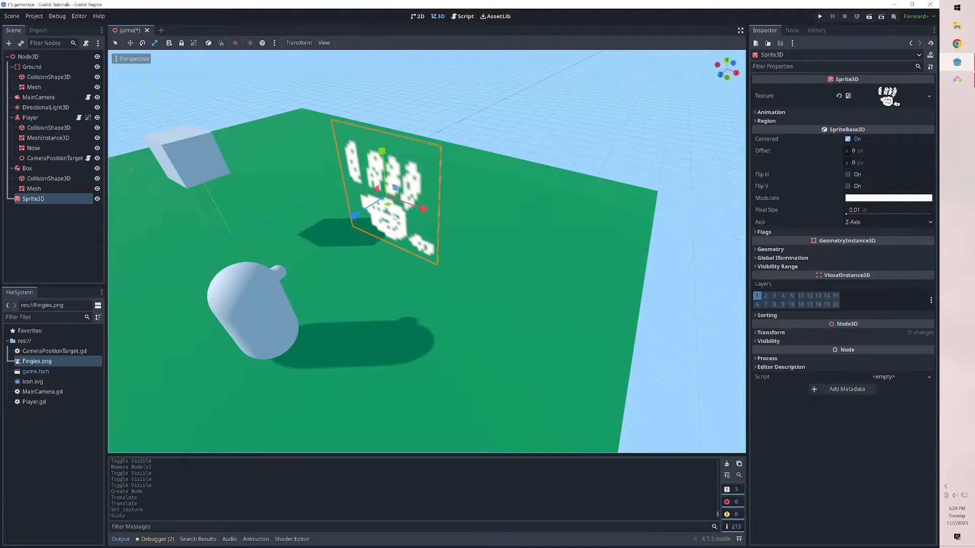
pyautogui.press('q')
pyautogui.press('w')
pyautogui.moveTo(425, 209); pyautogui.dragTo(446, 219)
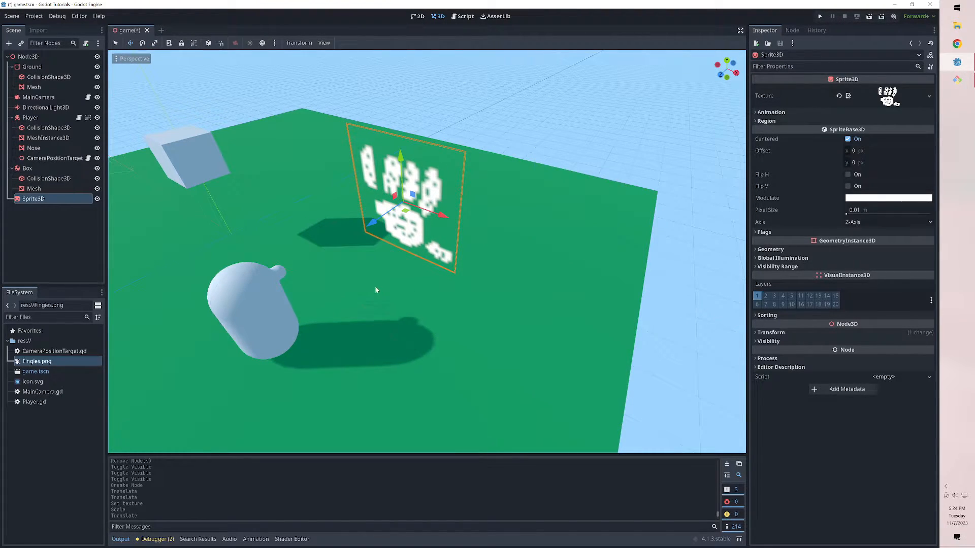
pyautogui.moveTo(395, 300)
pyautogui.mouseDown(button='right')
pyautogui.moveTo(367, 291)
pyautogui.moveTo(402, 300)
pyautogui.moveTo(391, 310)
pyautogui.mouseUp(button='right')
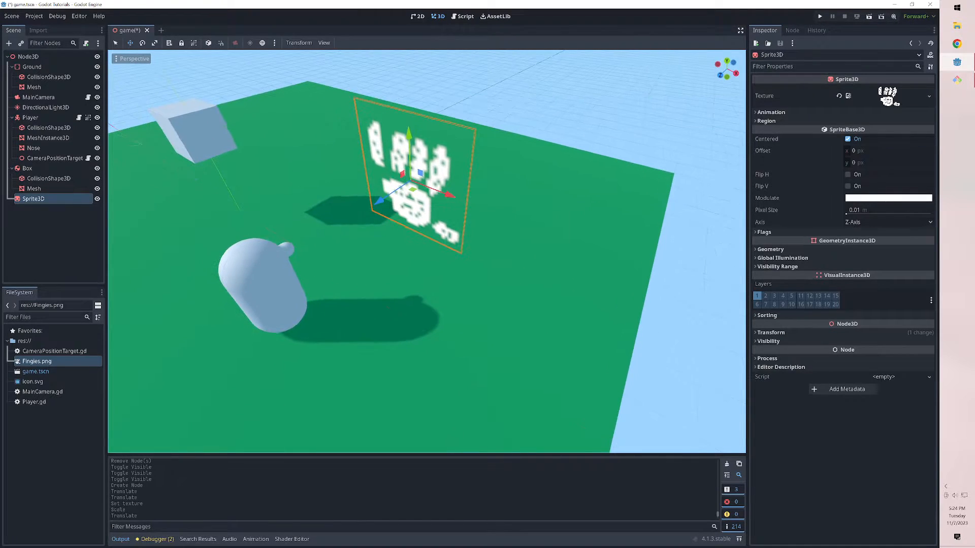
# Add a SpotLight3D node to the scene root and place it near the player, in front of the handprint sprite
pyautogui.click(36, 220)
pyautogui.hotkey('ctrl', 'a')
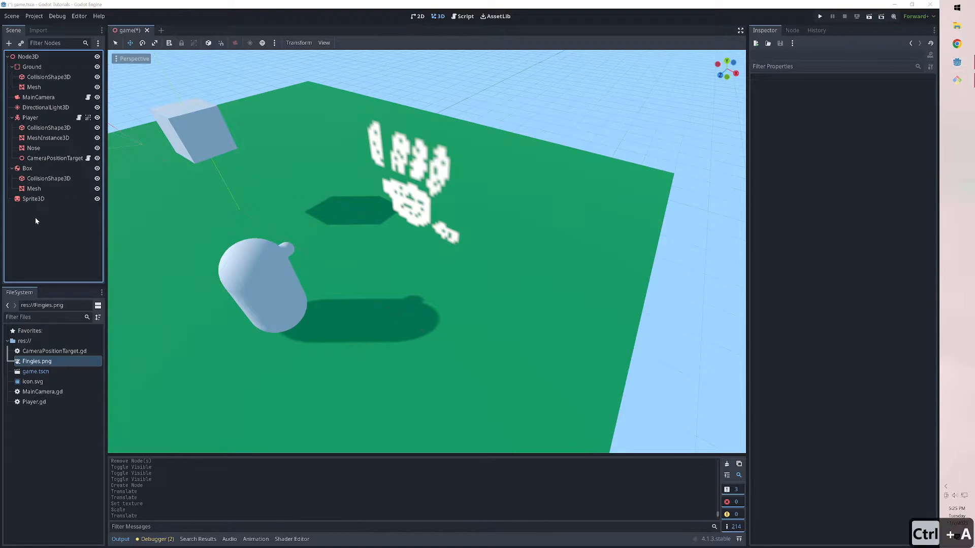
pyautogui.write('spotlight')
pyautogui.press('Return')
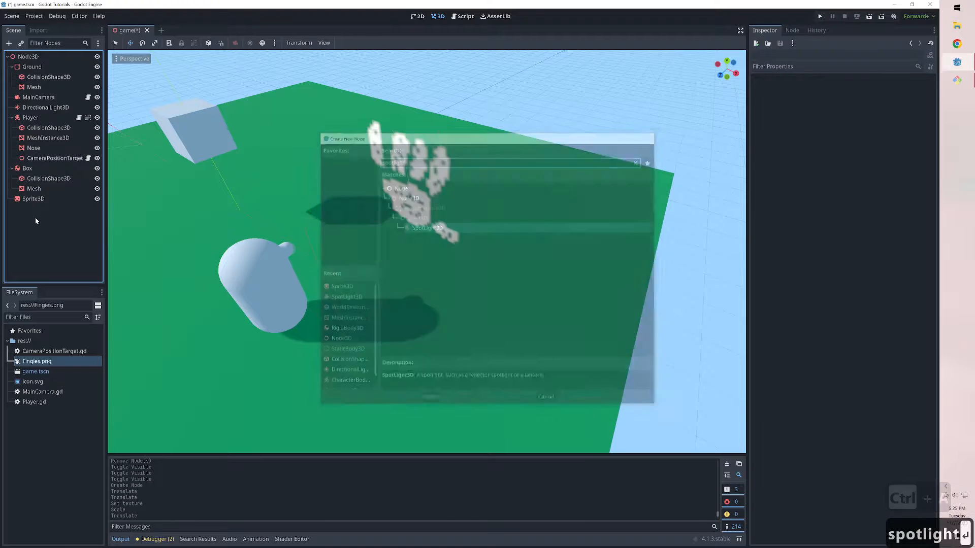
pyautogui.moveTo(259, 229); pyautogui.dragTo(346, 287)
pyautogui.press('w')
pyautogui.press('d')
pyautogui.moveTo(686, 188); pyautogui.dragTo(687, 165, button='right')
pyautogui.press('a')
pyautogui.press('s')
pyautogui.press('a')
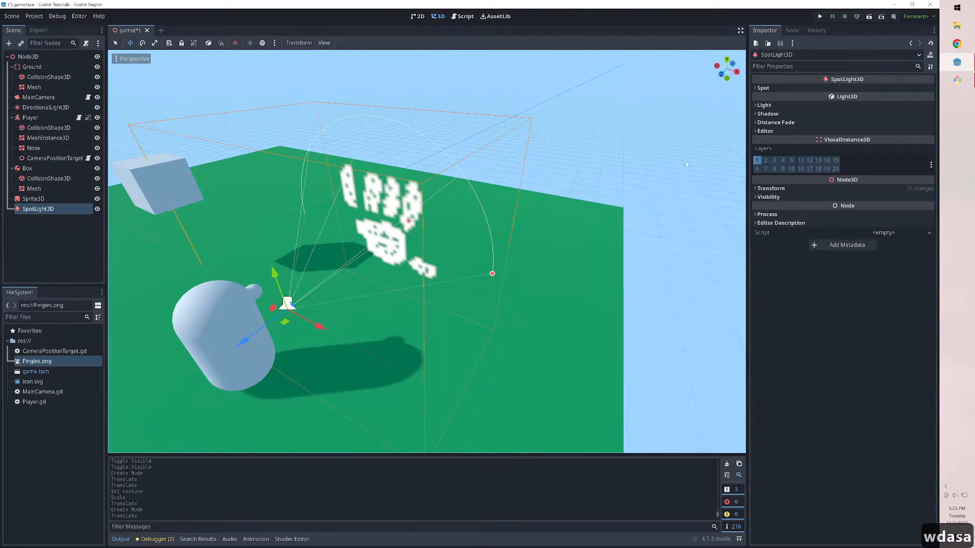
# Set the spotlight's range to 10 m
pyautogui.click(766, 88)
pyautogui.click(863, 124)
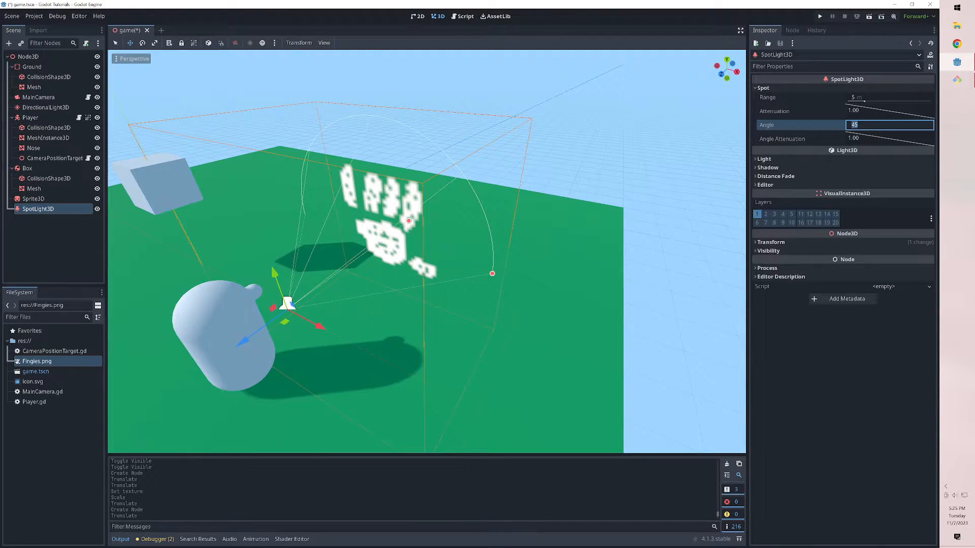
pyautogui.click(863, 97)
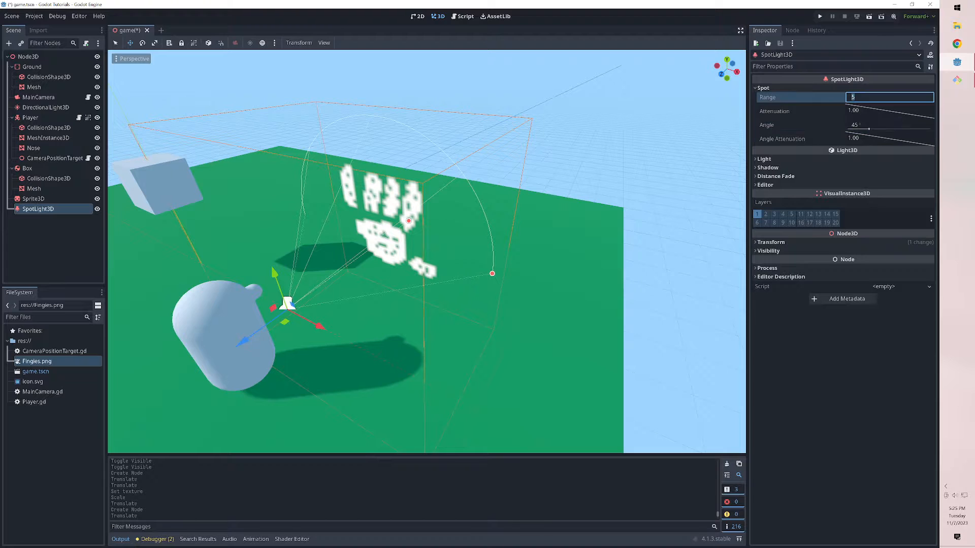
pyautogui.write('10')
pyautogui.press('Return')
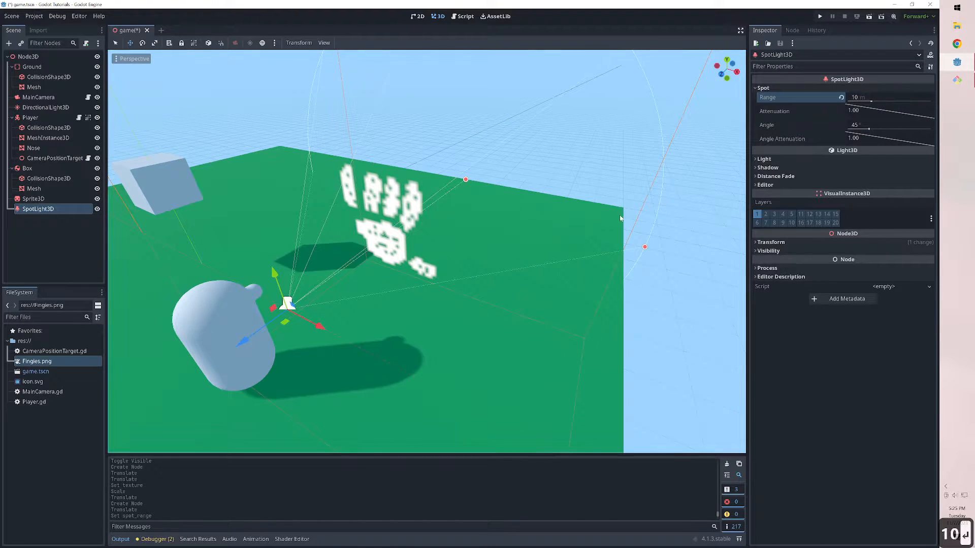
# Turn on the preview environment in the 3D view and nudge the spotlight in front of the handprint
pyautogui.click(263, 45)
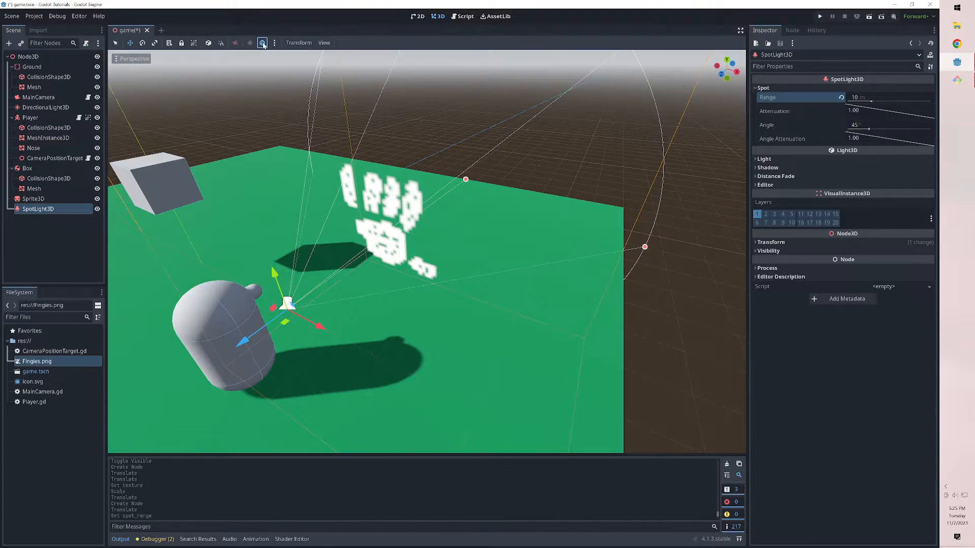
pyautogui.moveTo(464, 193); pyautogui.dragTo(510, 214, button='right')
pyautogui.moveTo(411, 330); pyautogui.dragTo(342, 304, button='right')
pyautogui.moveTo(351, 326)
pyautogui.mouseDown()
pyautogui.moveTo(394, 355)
pyautogui.moveTo(341, 317)
pyautogui.moveTo(355, 329)
pyautogui.mouseUp()
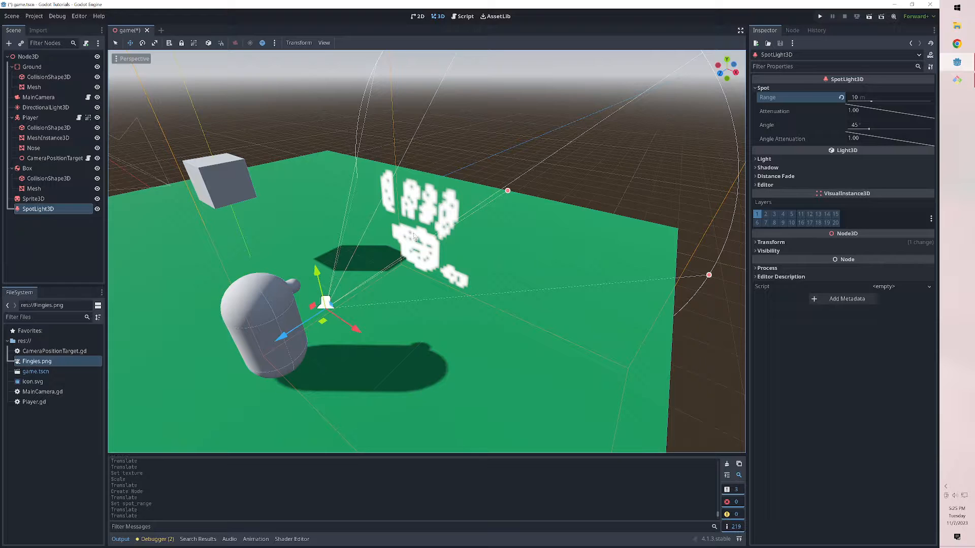
# Enable the Shaded flag on the handprint sprite so that lights affect it
pyautogui.click(53, 198)
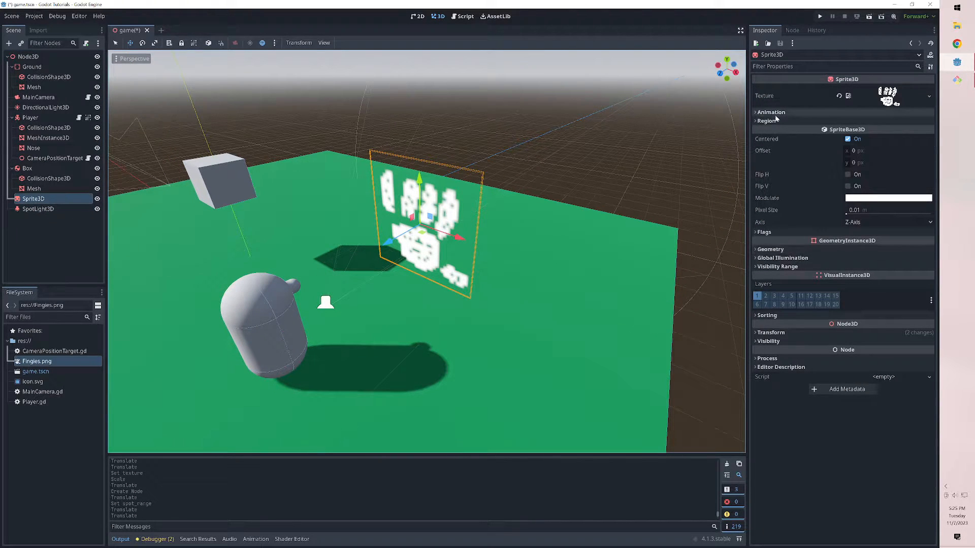
pyautogui.click(788, 232)
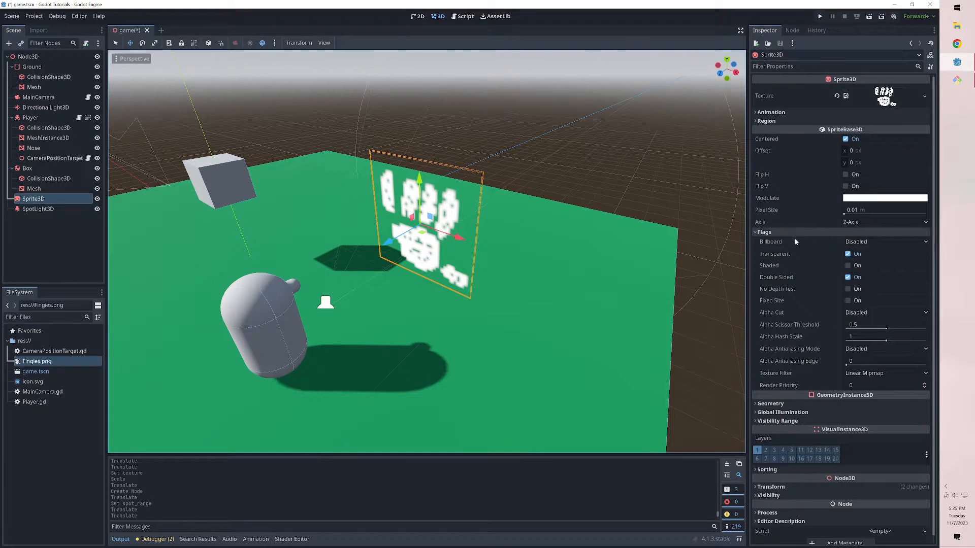
pyautogui.click(848, 266)
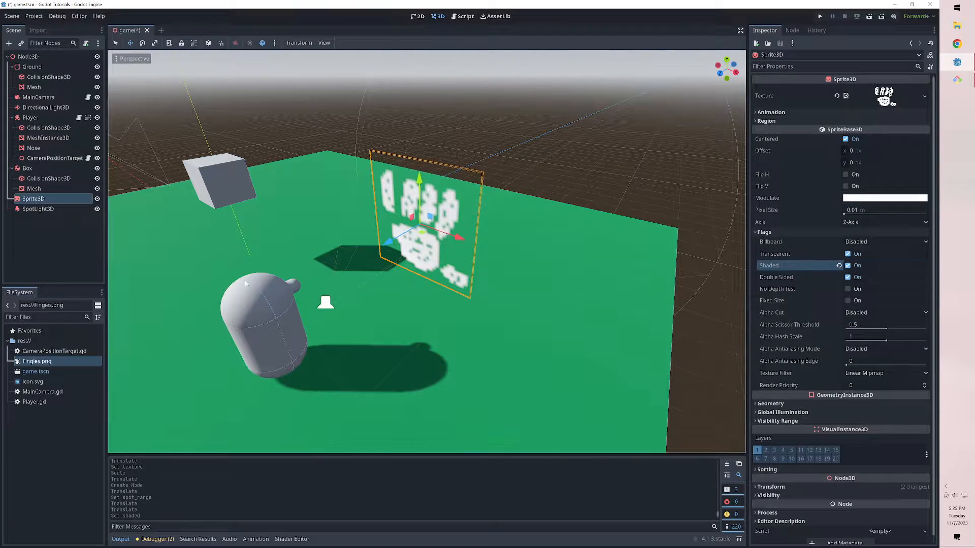
# Hide the DirectionalLight3D and raise the spotlight above the ground so that it lights the handprint
pyautogui.click(38, 209)
pyautogui.moveTo(358, 330)
pyautogui.mouseDown()
pyautogui.moveTo(401, 355)
pyautogui.moveTo(386, 328)
pyautogui.moveTo(402, 343)
pyautogui.moveTo(358, 320)
pyautogui.mouseUp()
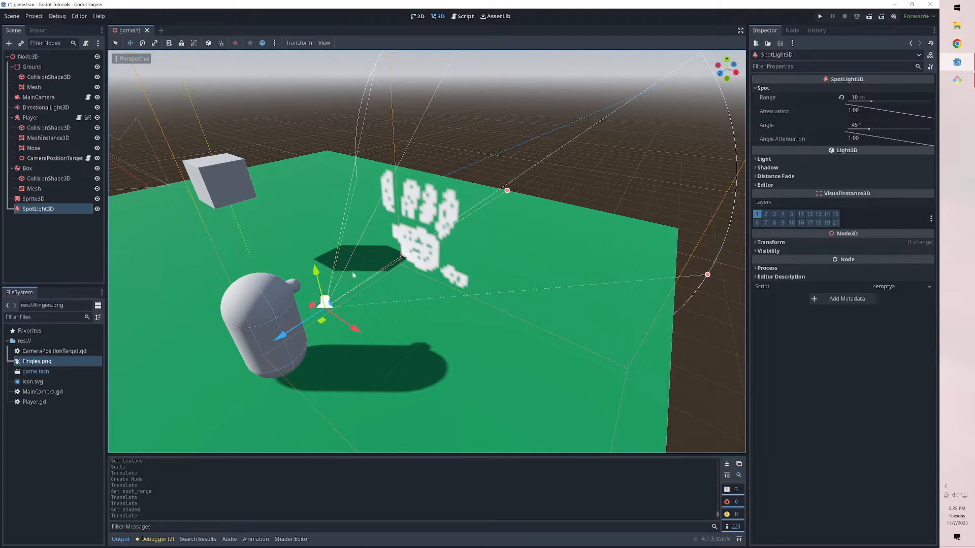
pyautogui.click(97, 108)
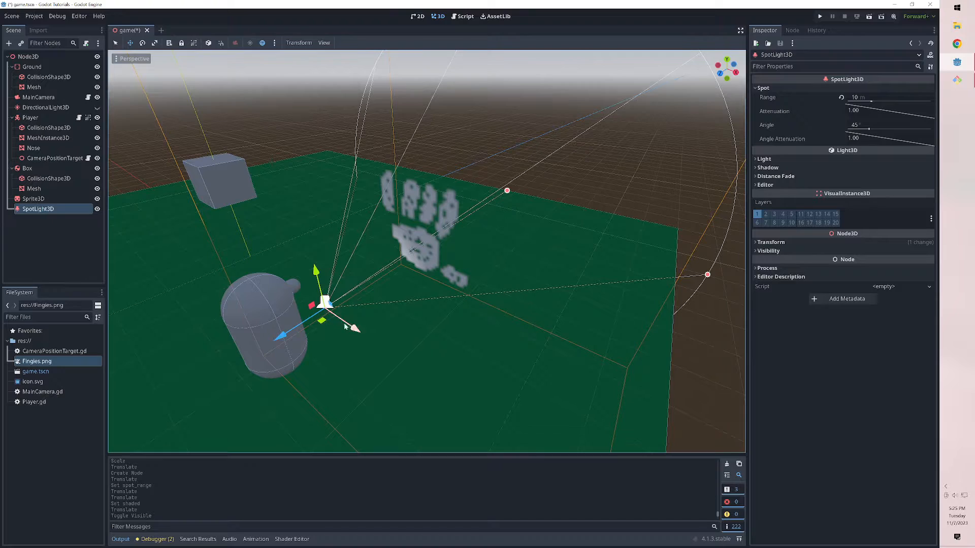
pyautogui.moveTo(359, 332); pyautogui.dragTo(375, 344)
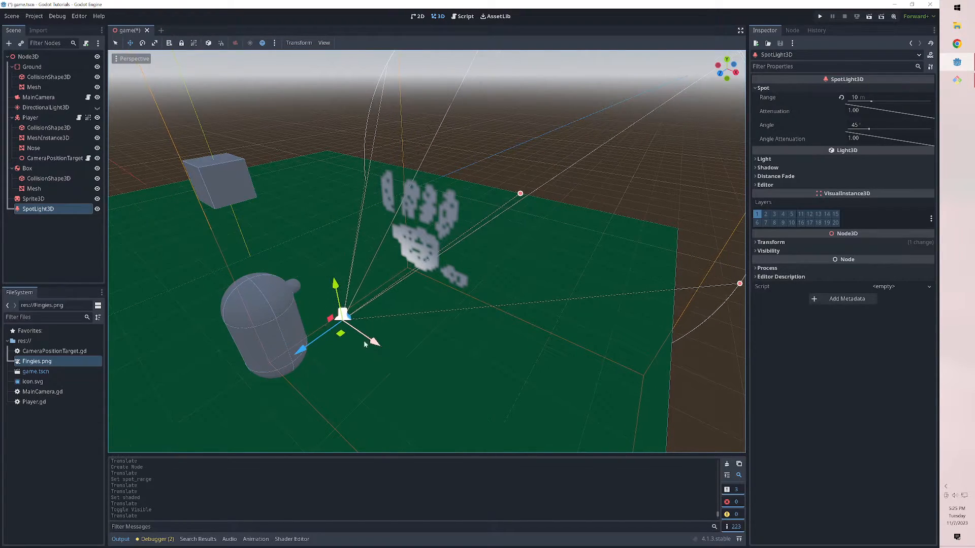
pyautogui.moveTo(332, 291); pyautogui.dragTo(331, 231)
pyautogui.moveTo(367, 297)
pyautogui.mouseDown()
pyautogui.moveTo(342, 283)
pyautogui.moveTo(358, 286)
pyautogui.mouseUp()
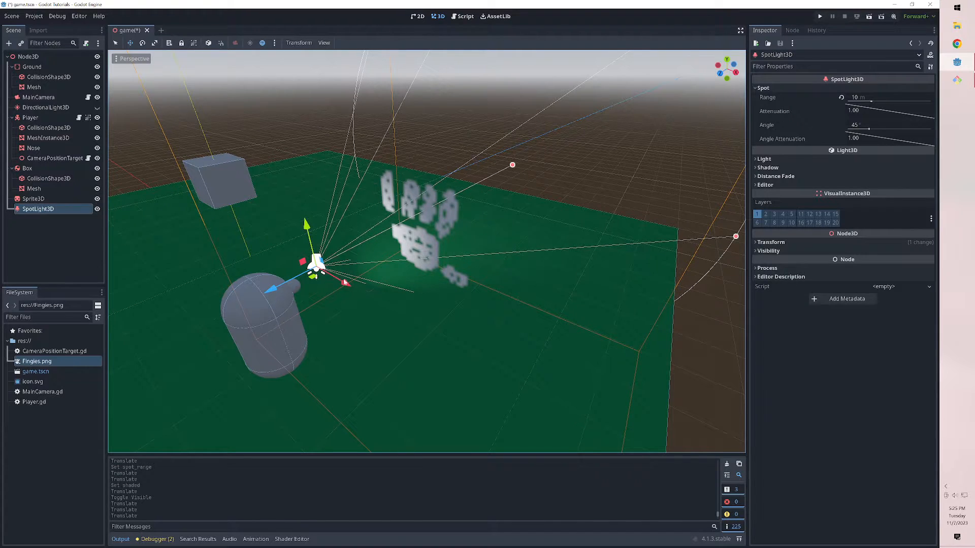
# Rename the spotlight node to VisibleLight
pyautogui.click(85, 246)
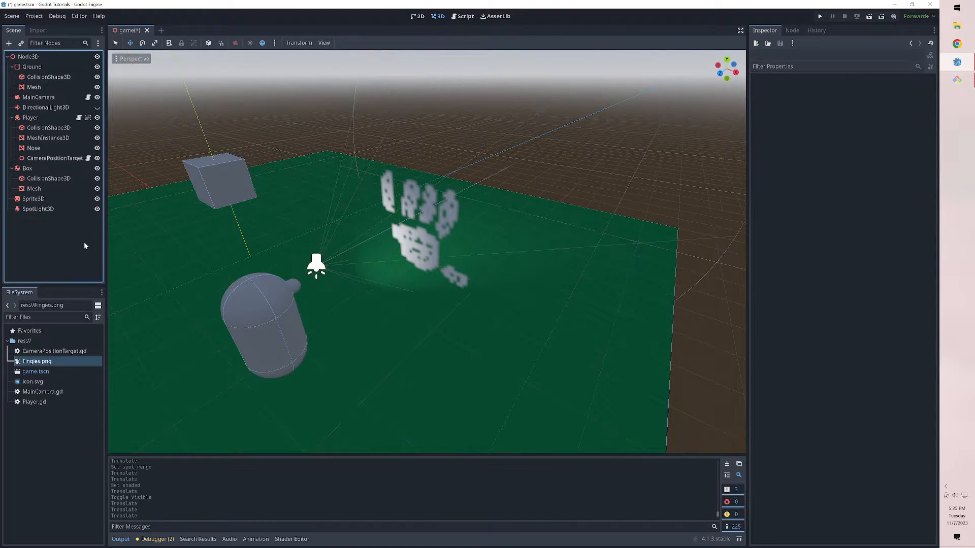
pyautogui.click(48, 210)
pyautogui.press('F2')
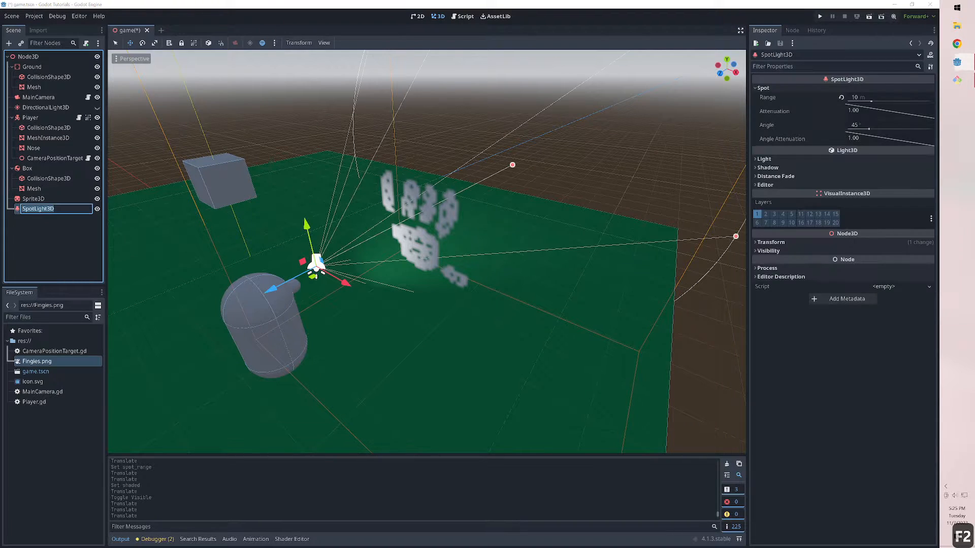
pyautogui.write('VisibleLight')
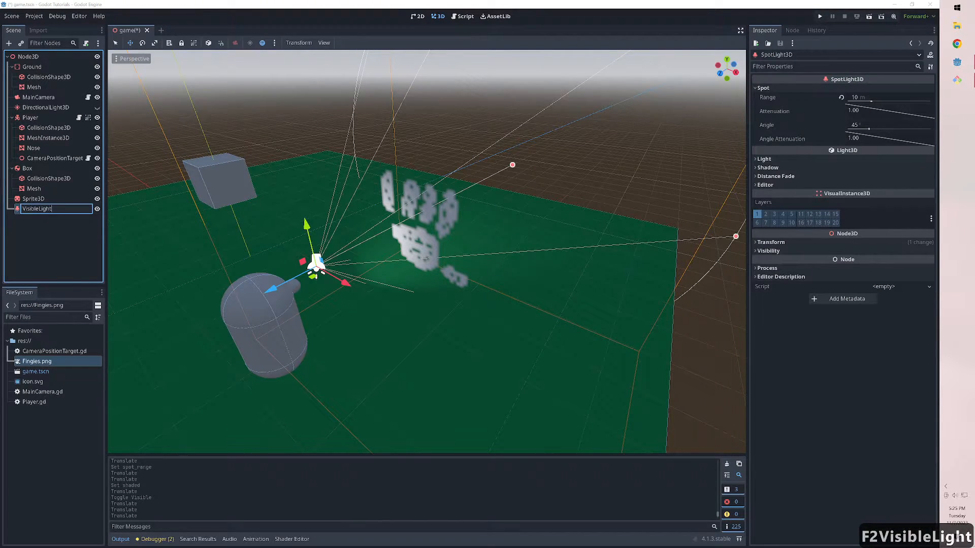
pyautogui.press('Return')
pyautogui.click(59, 231)
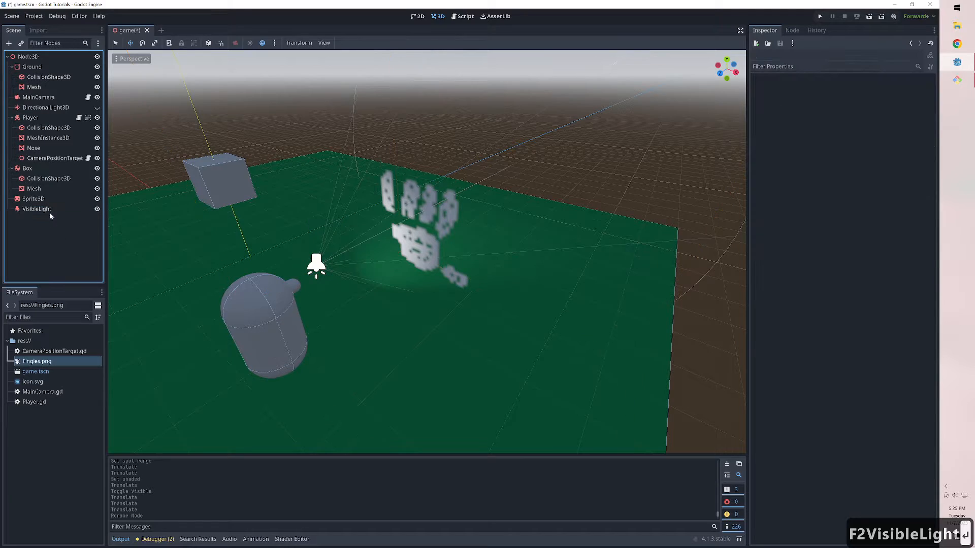
# Duplicate the VisibleLight node and name the copy UVLight
pyautogui.click(50, 214)
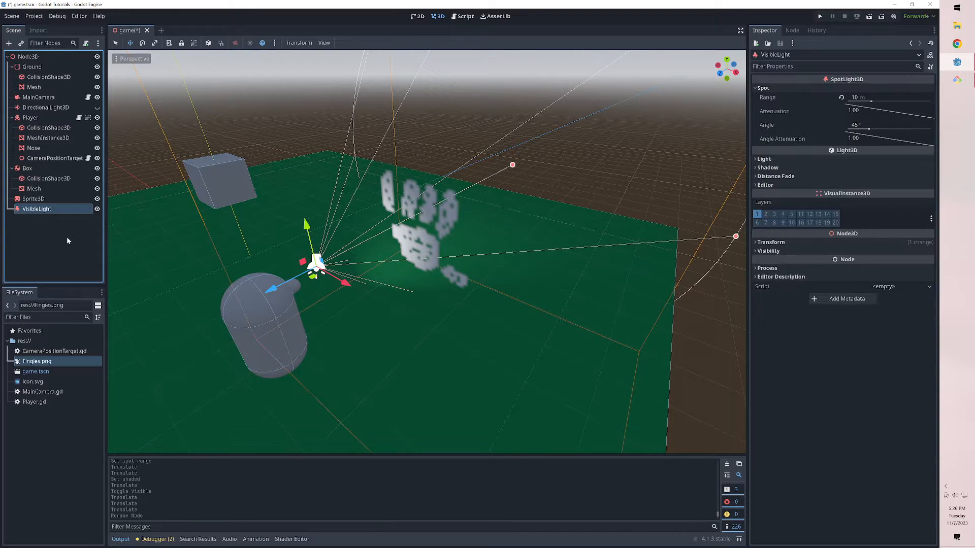
pyautogui.hotkey('ctrl', 'd')
pyautogui.press('F2')
pyautogui.write('UVLight')
pyautogui.press('Return')
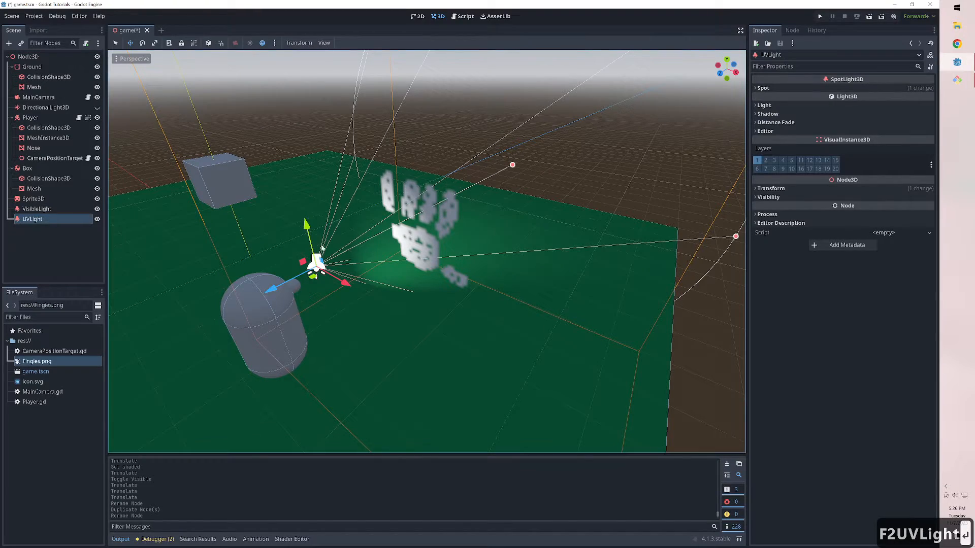
# Move the UVLight away from the VisibleLight, to the side of the handprint farther from the player
pyautogui.moveTo(322, 247); pyautogui.dragTo(409, 299)
pyautogui.moveTo(455, 333)
pyautogui.mouseDown(button='right')
pyautogui.moveTo(460, 356)
pyautogui.moveTo(477, 355)
pyautogui.moveTo(445, 336)
pyautogui.mouseUp(button='right')
pyautogui.press('a')
pyautogui.press('a')
pyautogui.press('a')
pyautogui.press('a')
pyautogui.press('d')
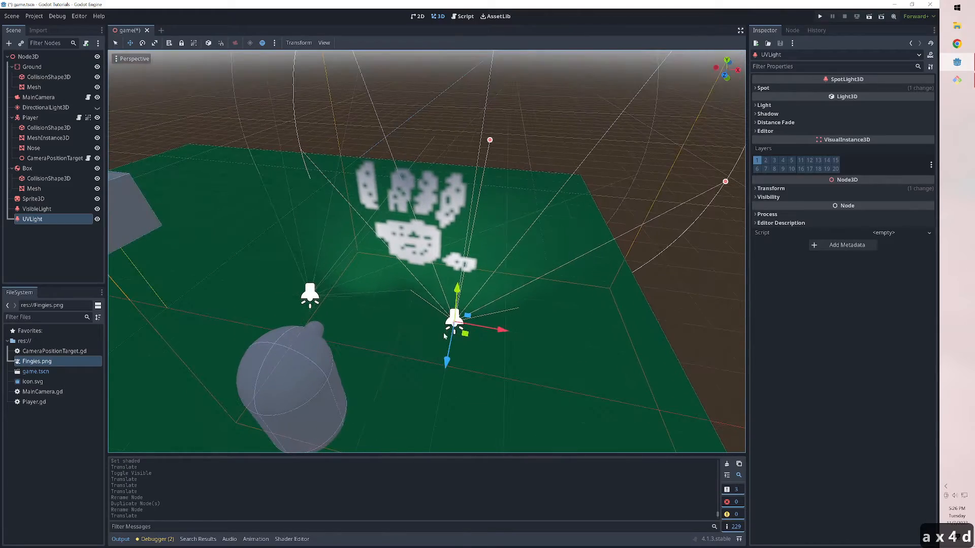
pyautogui.moveTo(496, 331); pyautogui.dragTo(487, 328)
pyautogui.moveTo(485, 329); pyautogui.dragTo(470, 348, button='right')
pyautogui.press('d')
pyautogui.press('w')
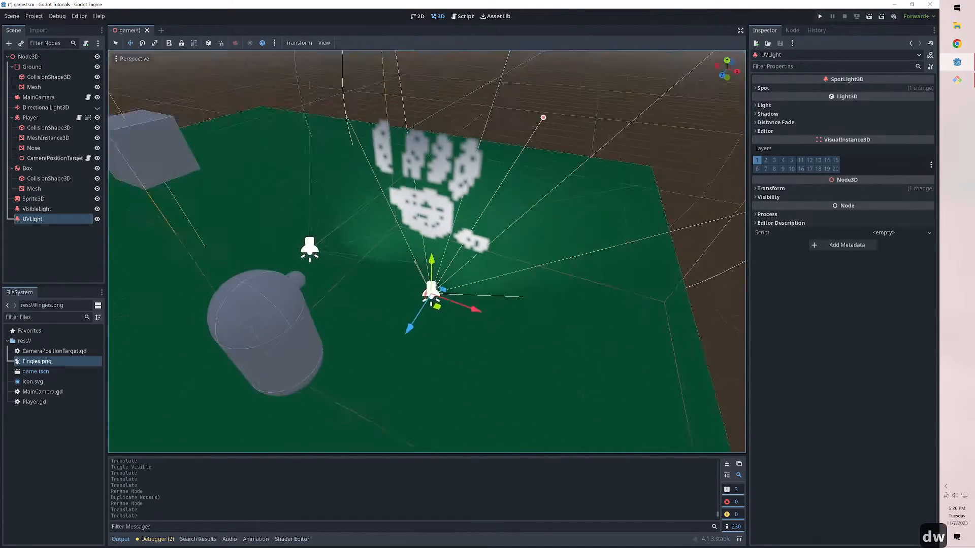
# Set the UVLight's colour to violet, hex 7400ff
pyautogui.click(763, 88)
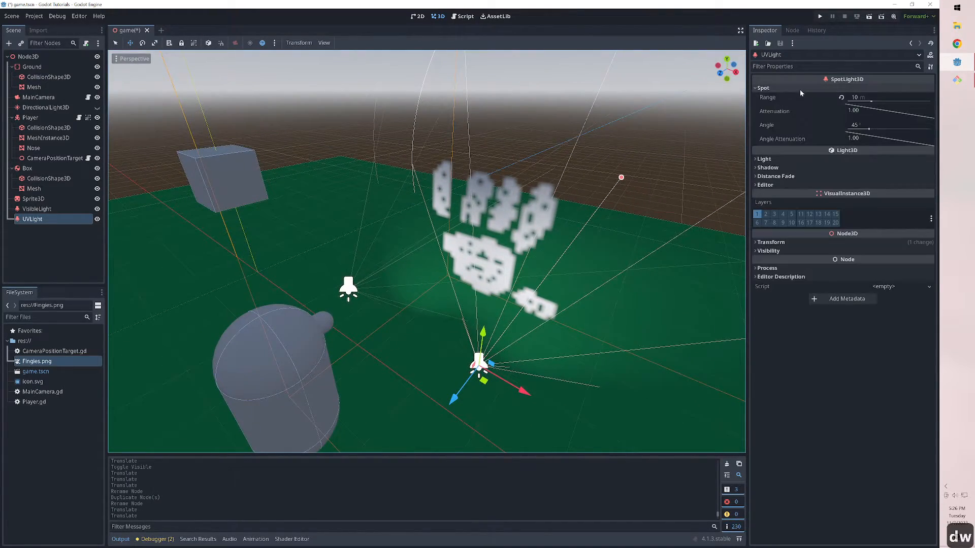
pyautogui.click(764, 159)
pyautogui.click(871, 169)
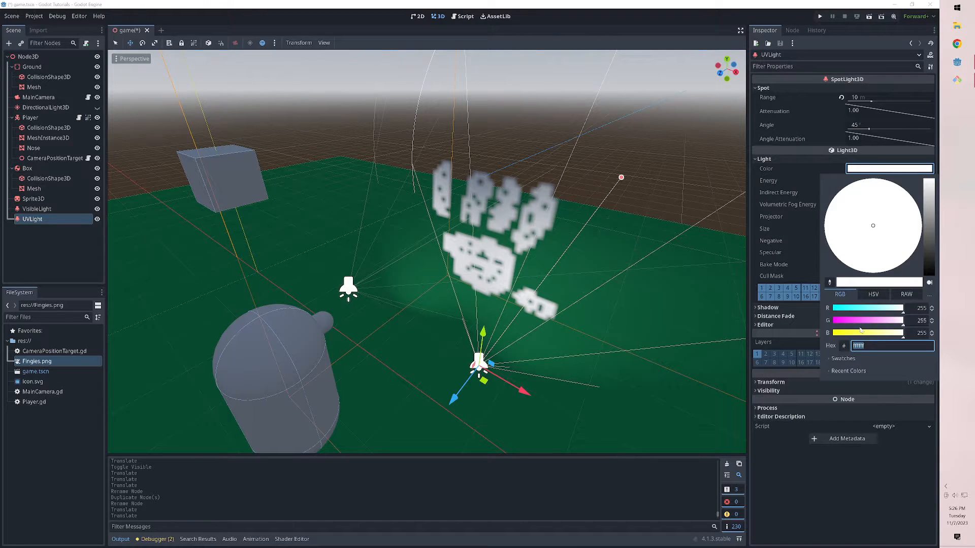
pyautogui.moveTo(870, 321)
pyautogui.mouseDown()
pyautogui.moveTo(812, 322)
pyautogui.moveTo(865, 310)
pyautogui.mouseUp()
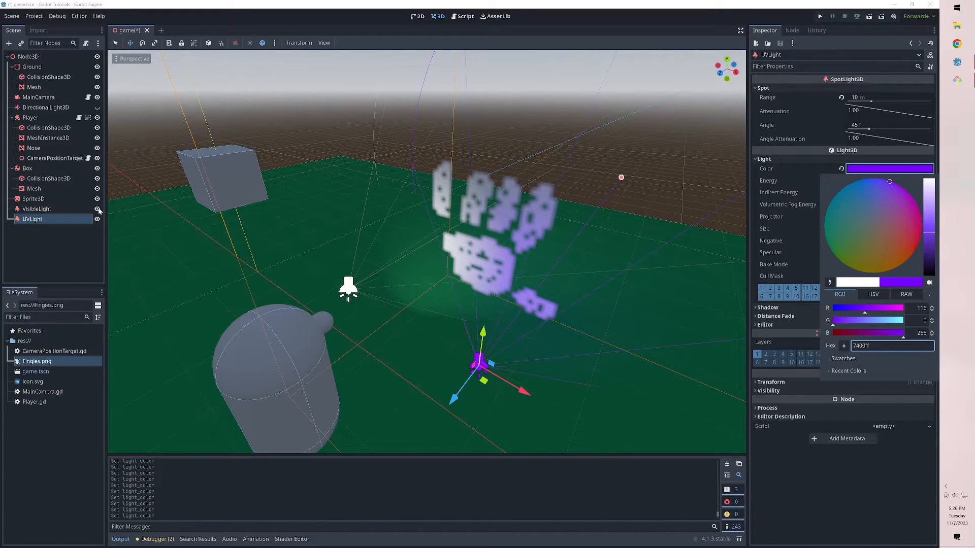
# Check the violet light on the handprint with the VisibleLight temporarily hidden, and show the VisibleLight again
pyautogui.click(97, 210)
pyautogui.click(98, 209)
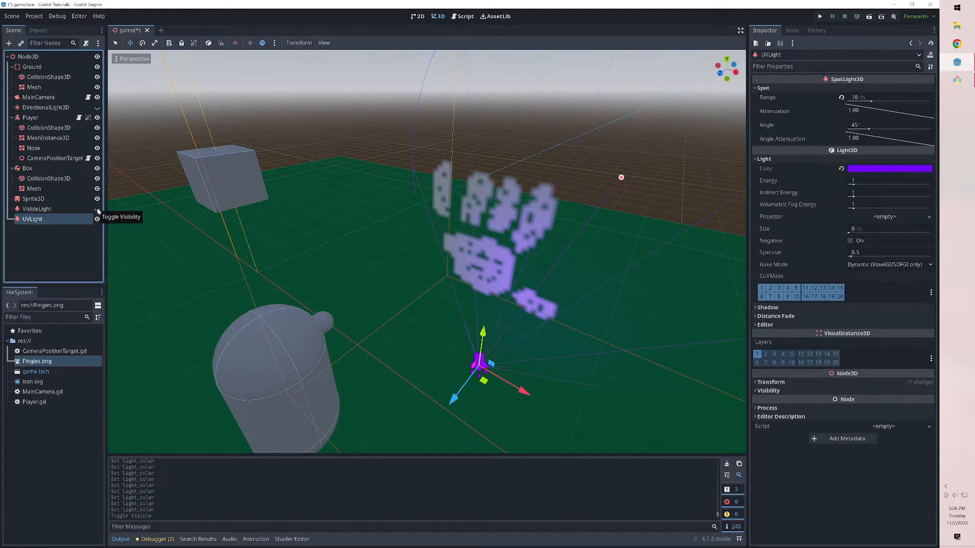
pyautogui.click(98, 210)
pyautogui.moveTo(330, 228); pyautogui.dragTo(247, 216, button='right')
pyautogui.press('s')
pyautogui.press('d')
# Add a WorldEnvironment node to the scene and give it a new Environment resource
pyautogui.click(26, 245)
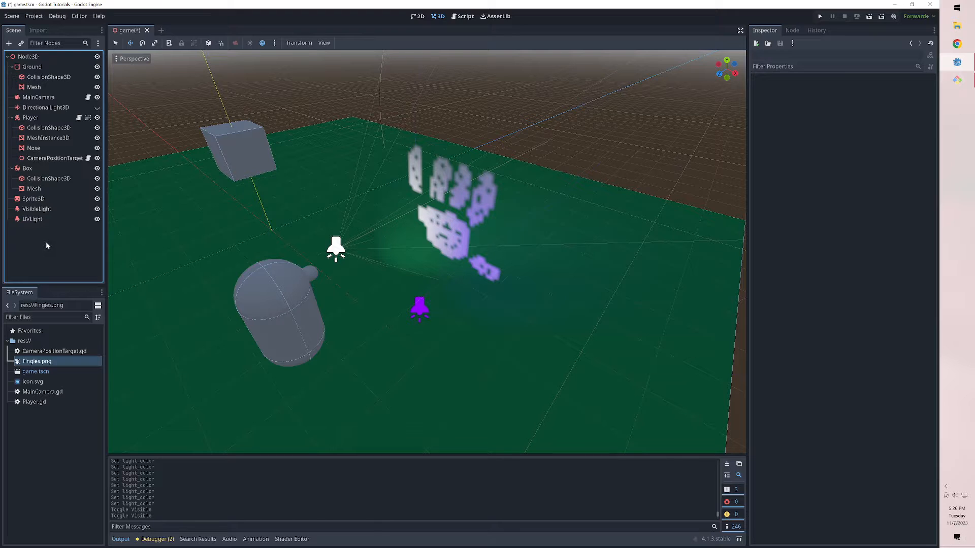
pyautogui.hotkey('ctrl', 'a')
pyautogui.write('enviro')
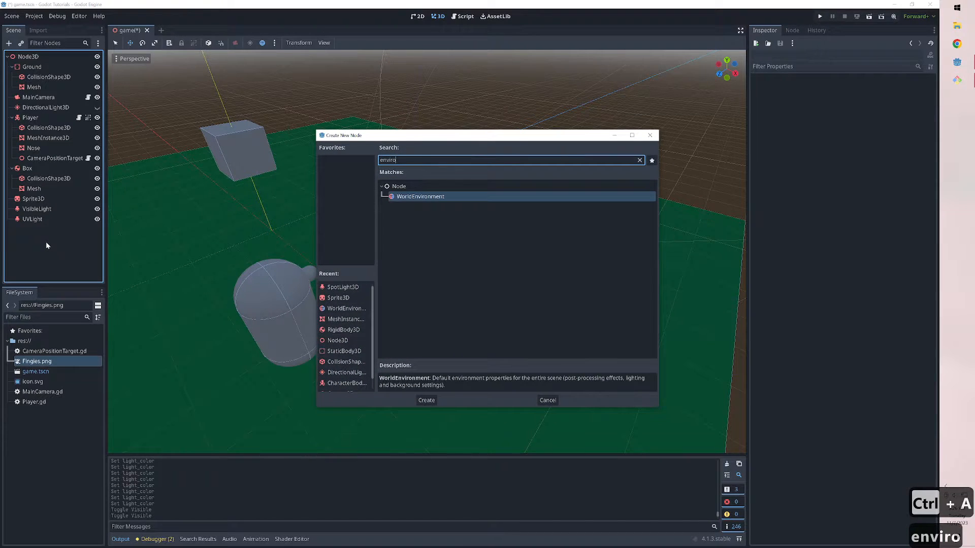
pyautogui.press('Return')
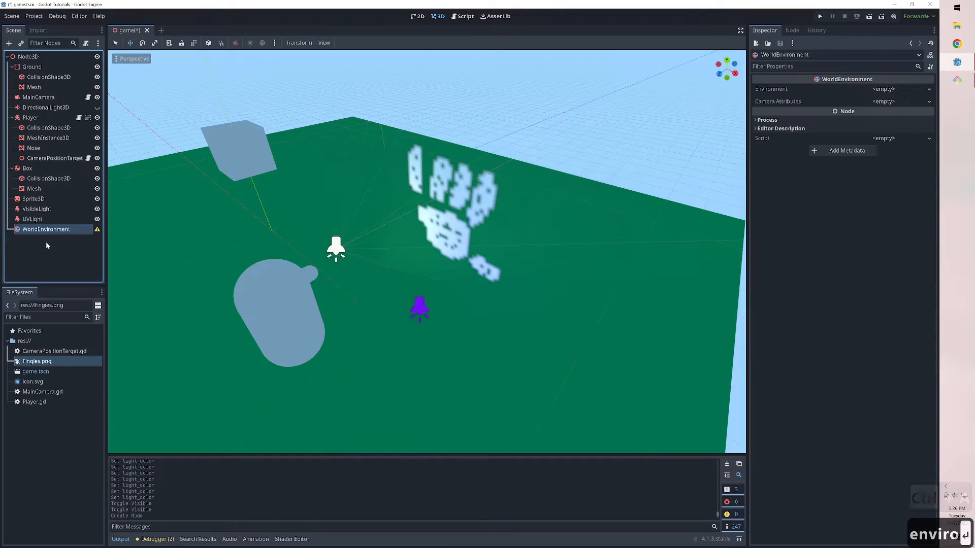
pyautogui.click(893, 89)
pyautogui.click(892, 100)
pyautogui.click(892, 91)
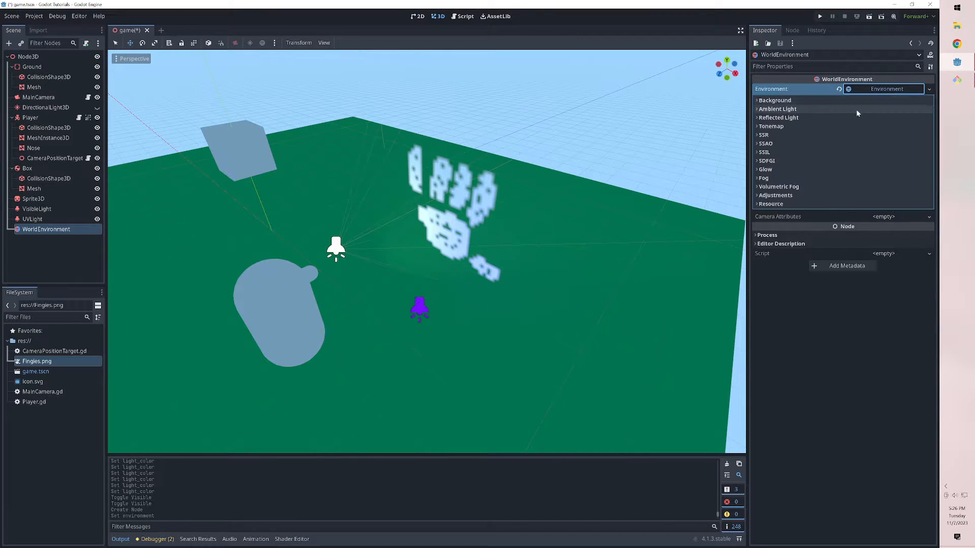
# Set the environment's background mode to Custom Color and its ambient light source to Disabled
pyautogui.click(861, 100)
pyautogui.click(874, 110)
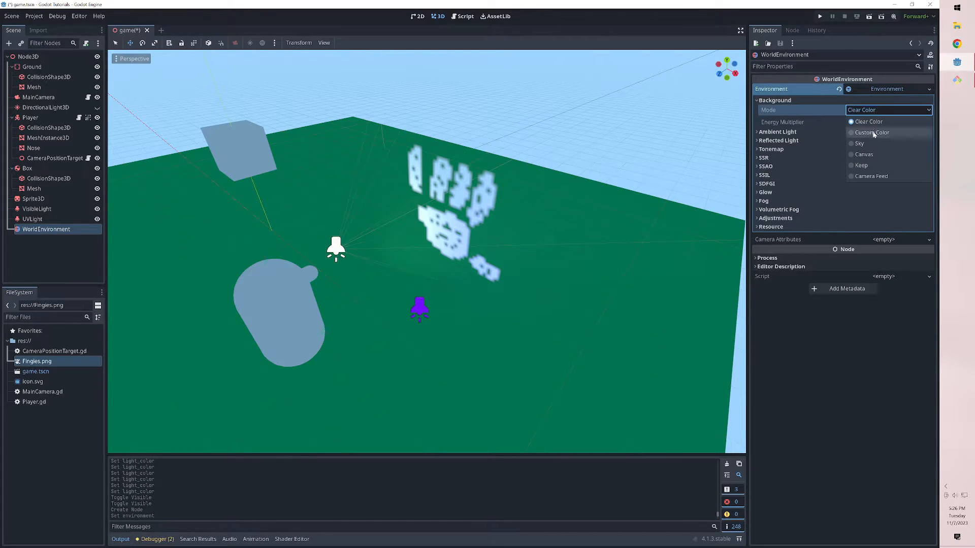
pyautogui.click(874, 132)
pyautogui.click(889, 122)
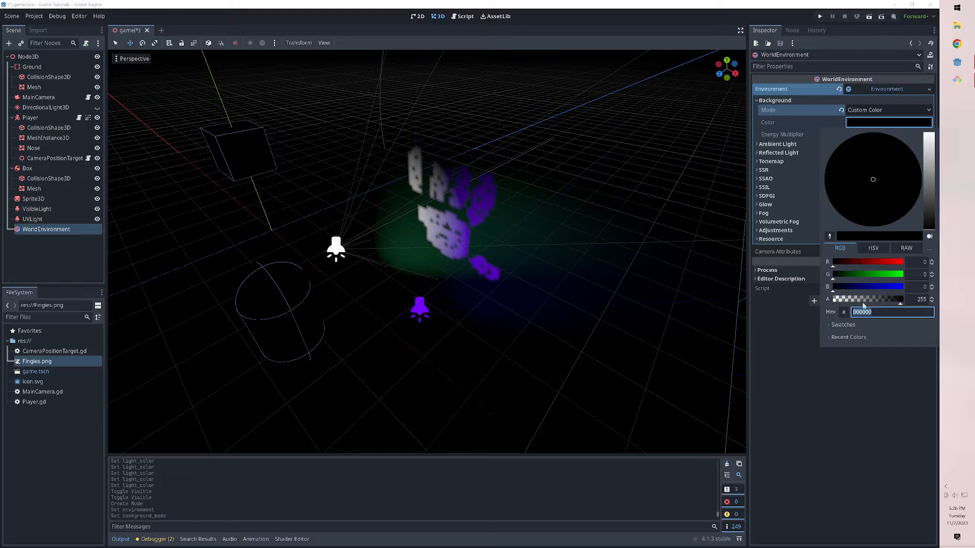
pyautogui.click(885, 403)
pyautogui.click(777, 145)
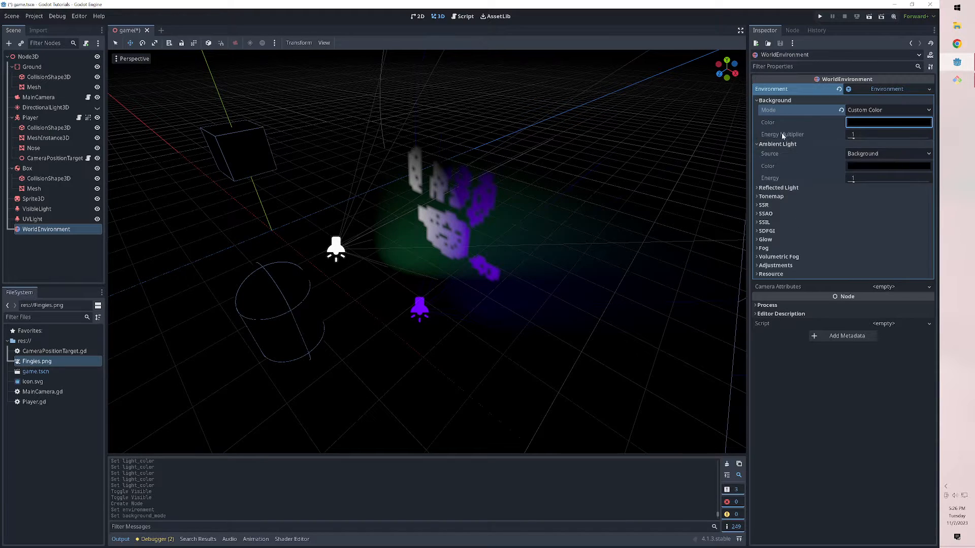
pyautogui.click(862, 154)
pyautogui.click(866, 177)
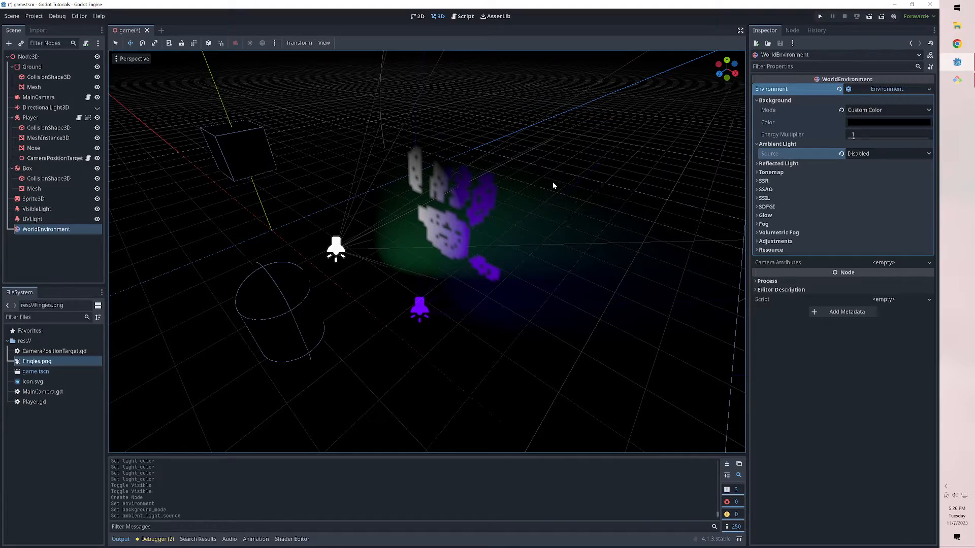
# Exclude layer 2 from the VisibleLight's cull mask
pyautogui.moveTo(539, 222); pyautogui.dragTo(535, 254, button='right')
pyautogui.press('w')
pyautogui.press('a')
pyautogui.press('d')
pyautogui.press('s')
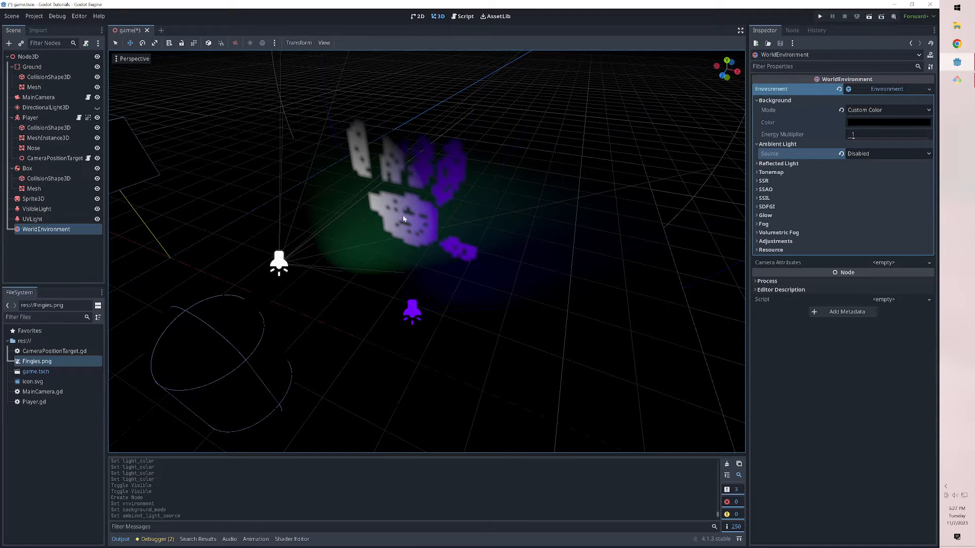
pyautogui.click(60, 208)
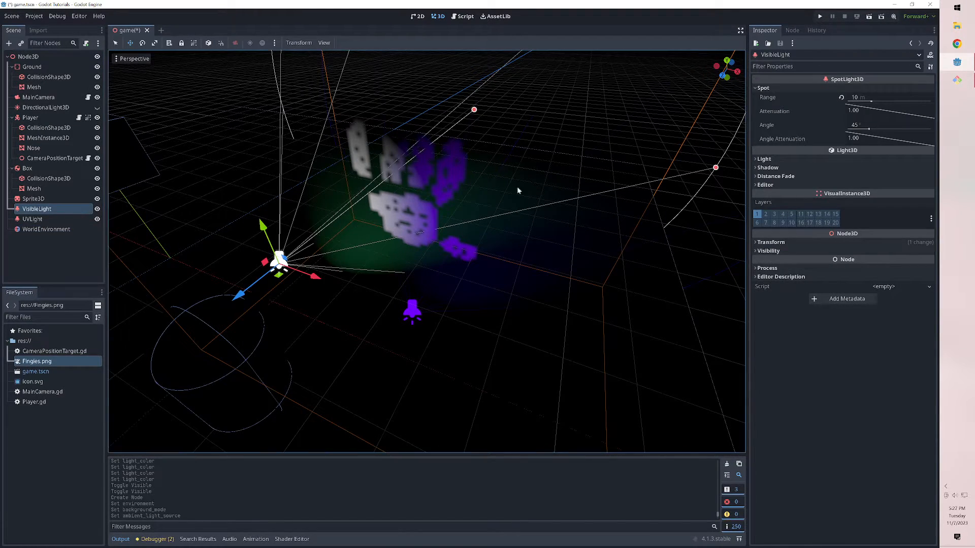
pyautogui.click(777, 159)
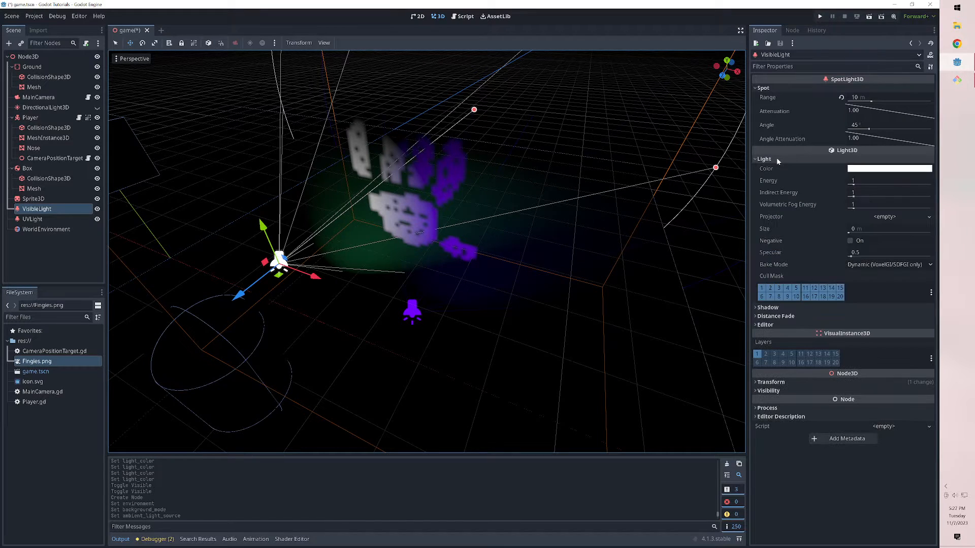
pyautogui.click(769, 291)
pyautogui.click(770, 290)
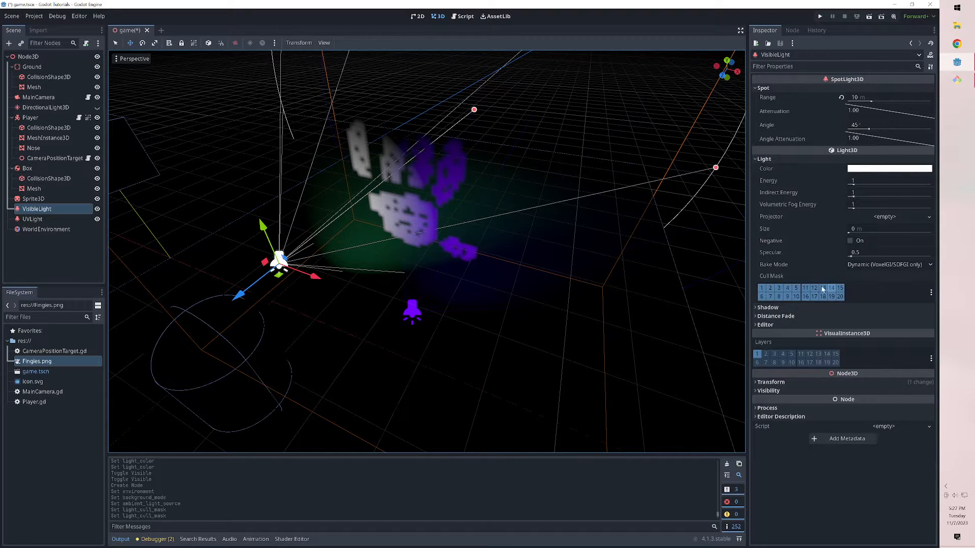
pyautogui.click(770, 290)
# Rename render layer 2 to UV and exclude that layer from the UVLight's cull mask
pyautogui.rightClick(770, 291)
pyautogui.click(780, 296)
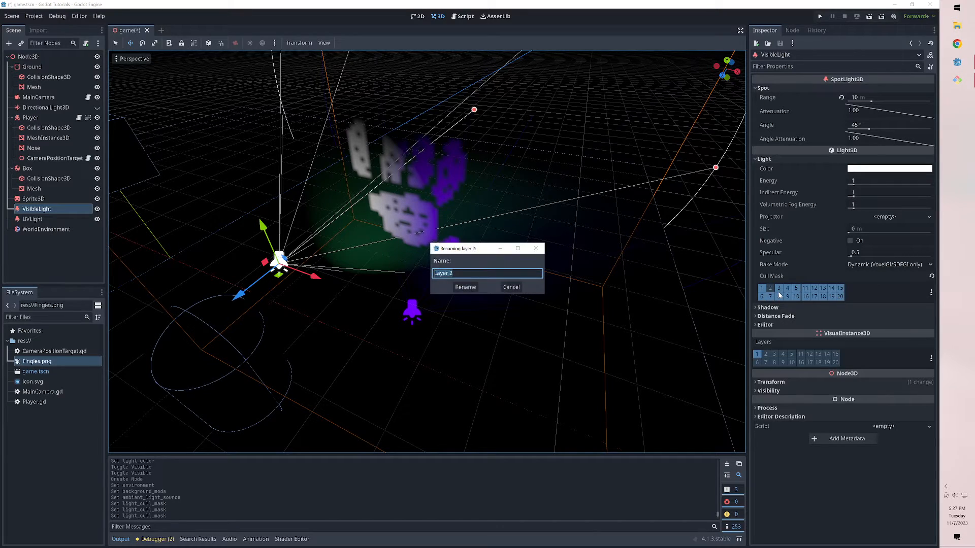
pyautogui.write('UV')
pyautogui.press('Return')
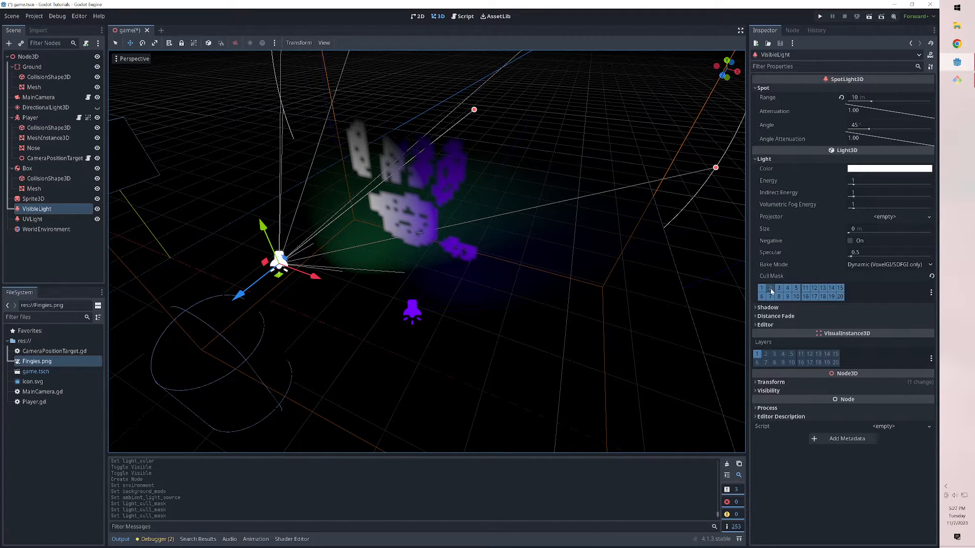
pyautogui.click(68, 219)
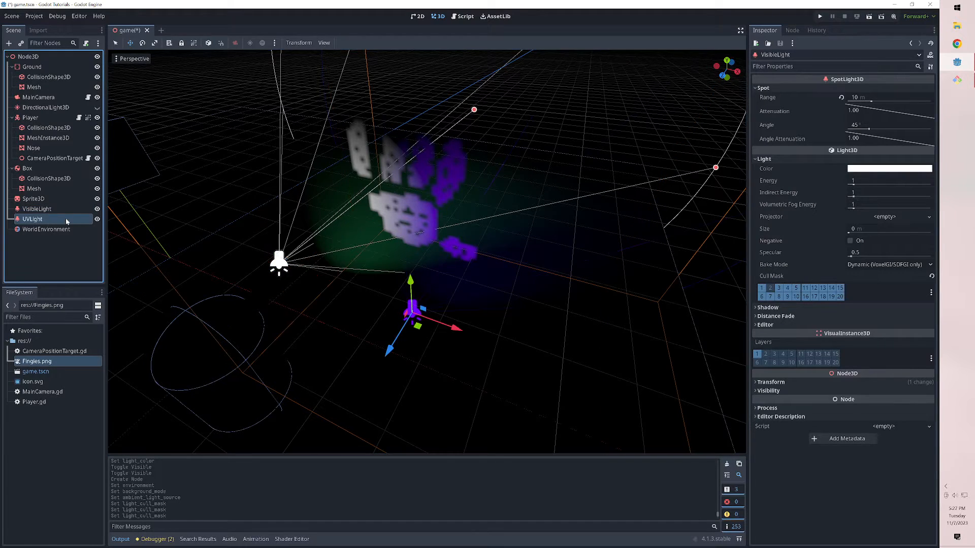
pyautogui.click(772, 288)
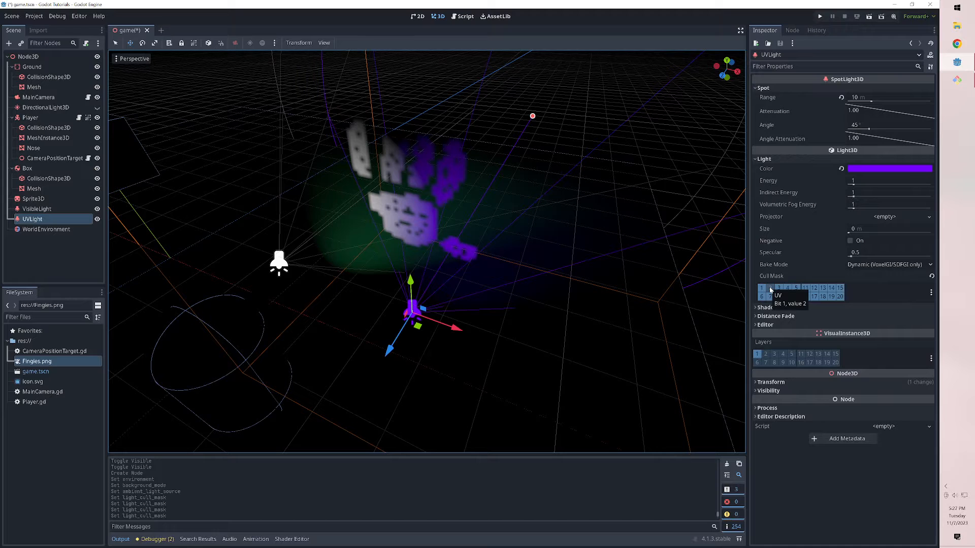
# Put the handprint Sprite3D on render layer 2 only, removing it from layer 1
pyautogui.click(46, 201)
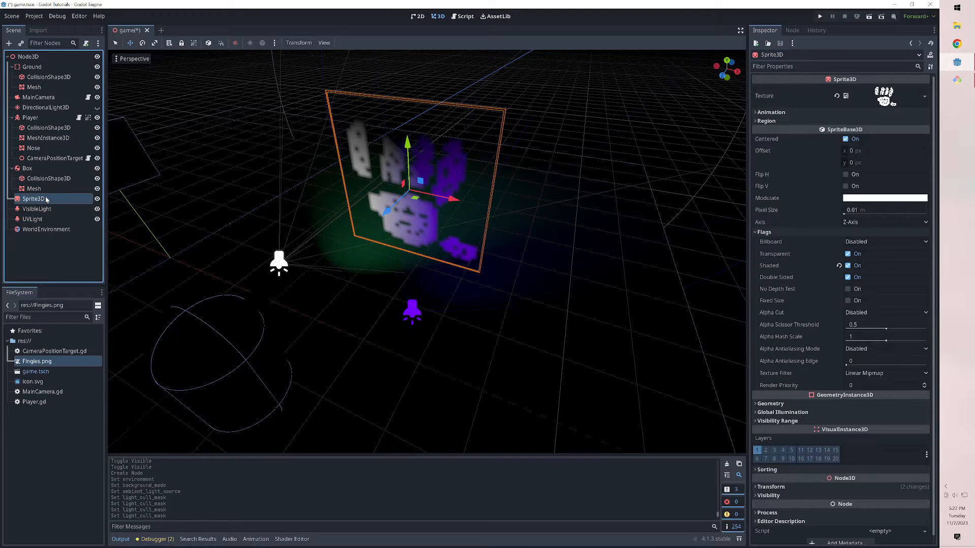
pyautogui.scroll(-1, 779, 341)
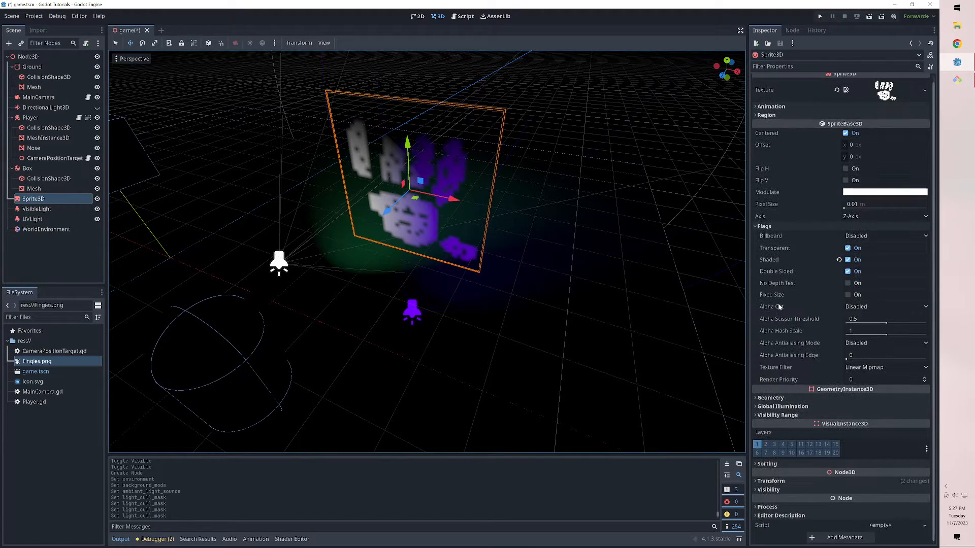
pyautogui.click(765, 445)
pyautogui.click(757, 445)
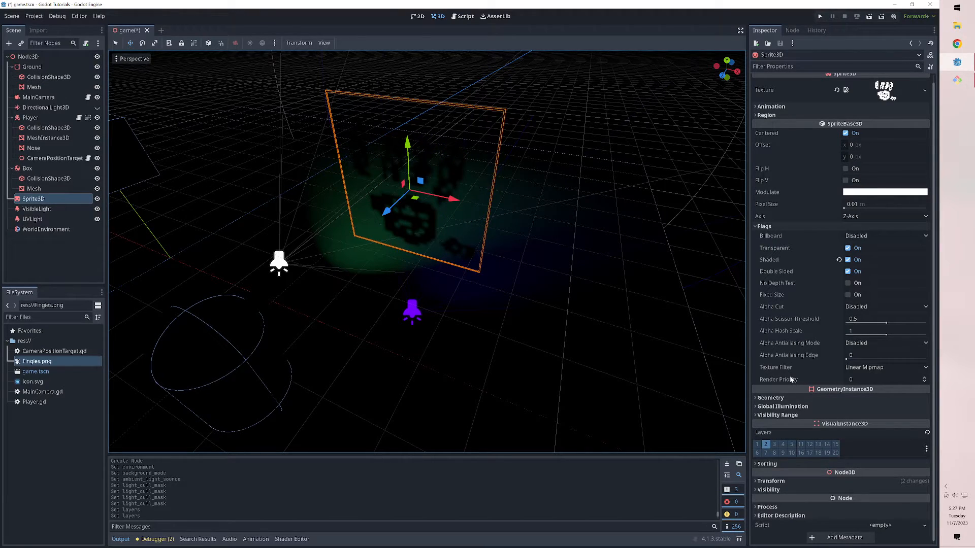
pyautogui.moveTo(790, 380)
# Duplicate the UVLight node and name the copy RevealLight
pyautogui.rightClick(53, 219)
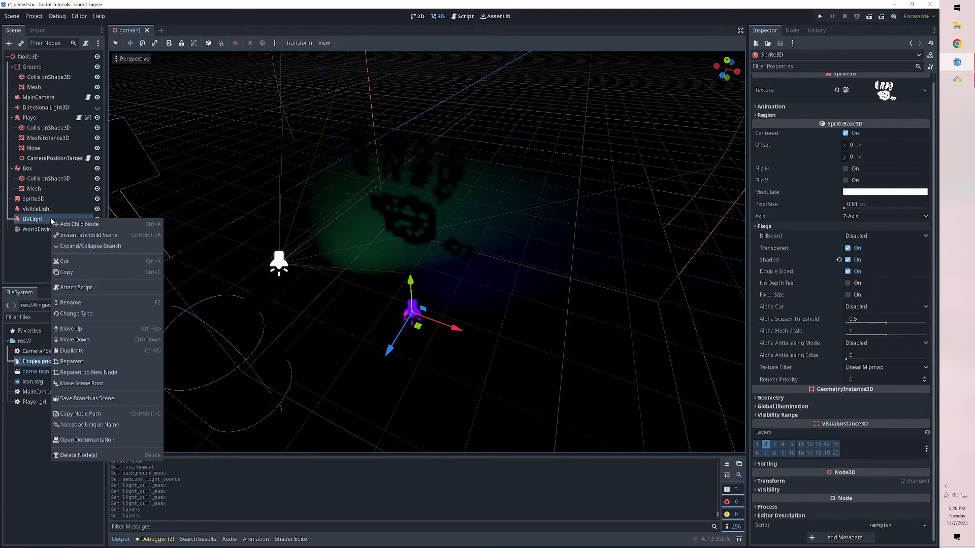
pyautogui.click(49, 222)
pyautogui.click(47, 240)
pyautogui.click(49, 218)
pyautogui.hotkey('ctrl', 'd')
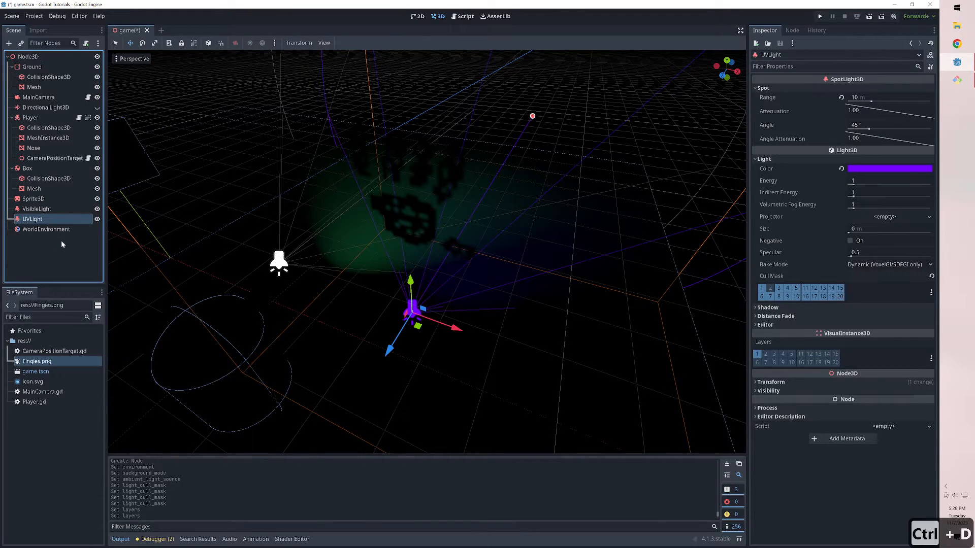
pyautogui.press('F2')
pyautogui.write('RevealLight')
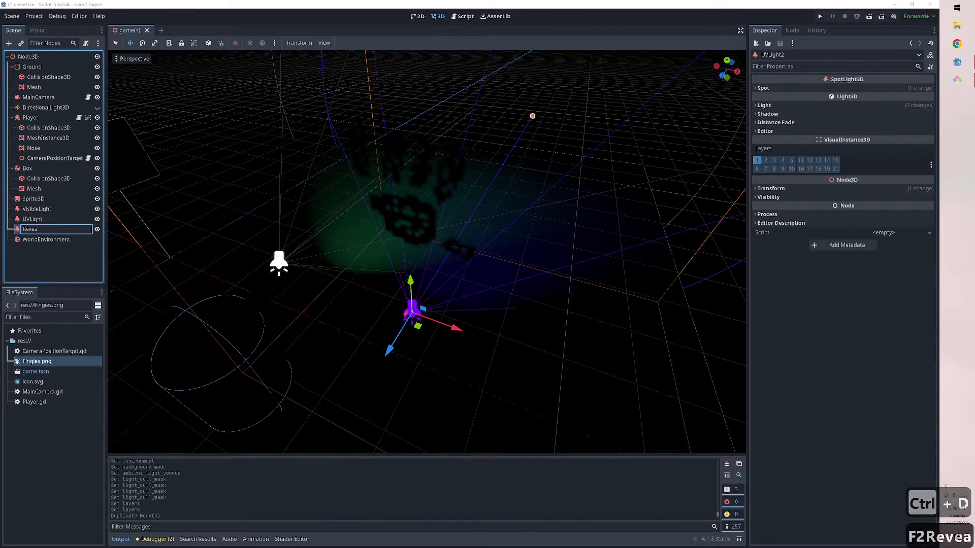
pyautogui.press('Return')
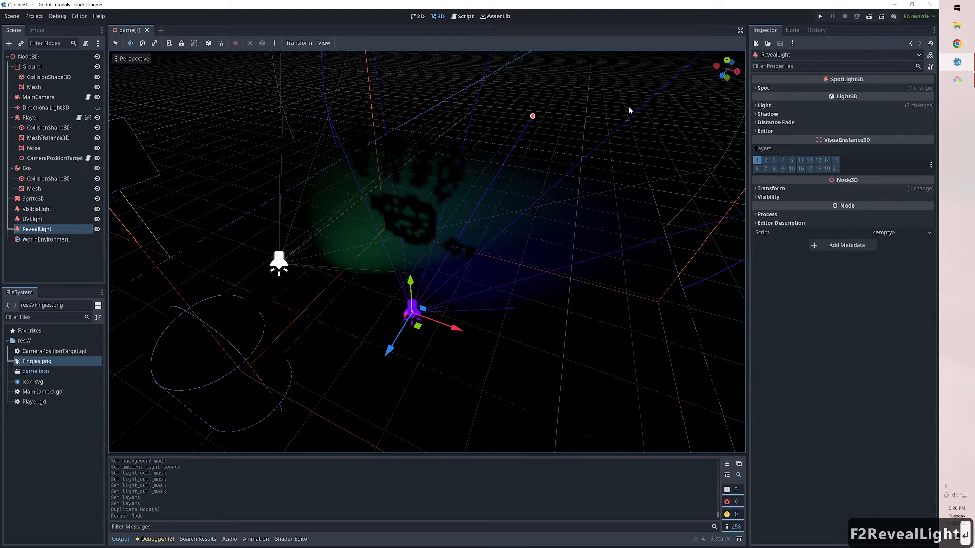
# Set the RevealLight's colour to pure green, hex 00ff00
pyautogui.click(773, 104)
pyautogui.click(859, 115)
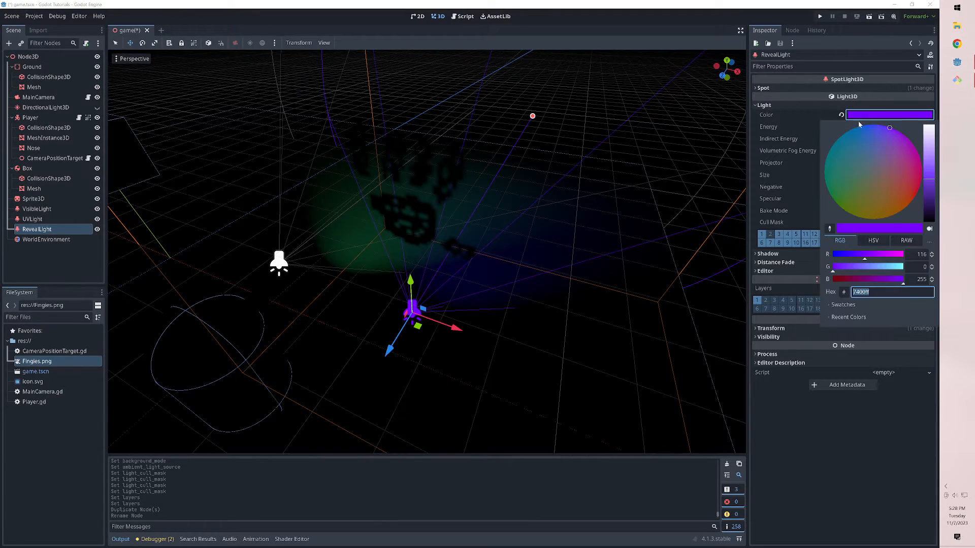
pyautogui.moveTo(882, 279); pyautogui.dragTo(923, 264)
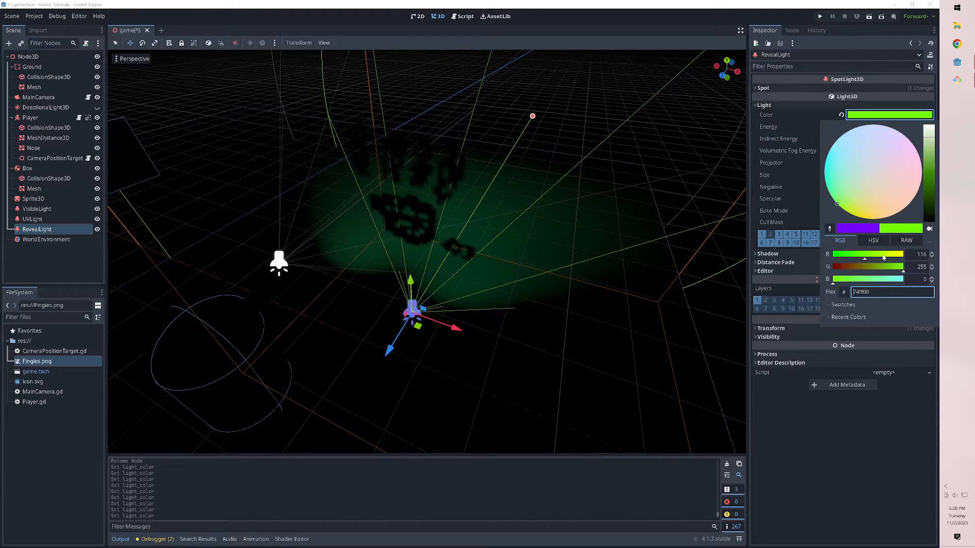
pyautogui.moveTo(865, 254); pyautogui.dragTo(801, 261)
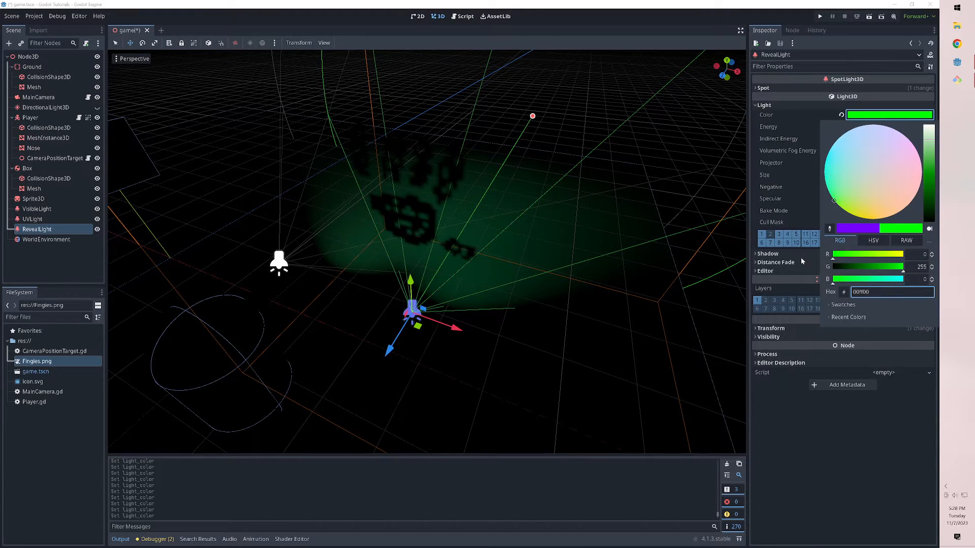
pyautogui.click(826, 435)
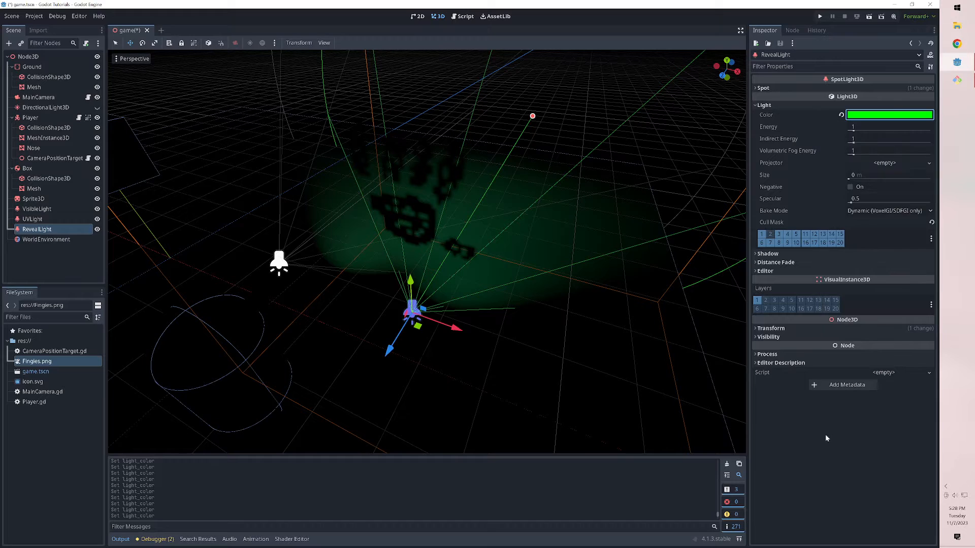
# Restrict the RevealLight's cull mask to layer 2, switching off all other layers
pyautogui.click(771, 236)
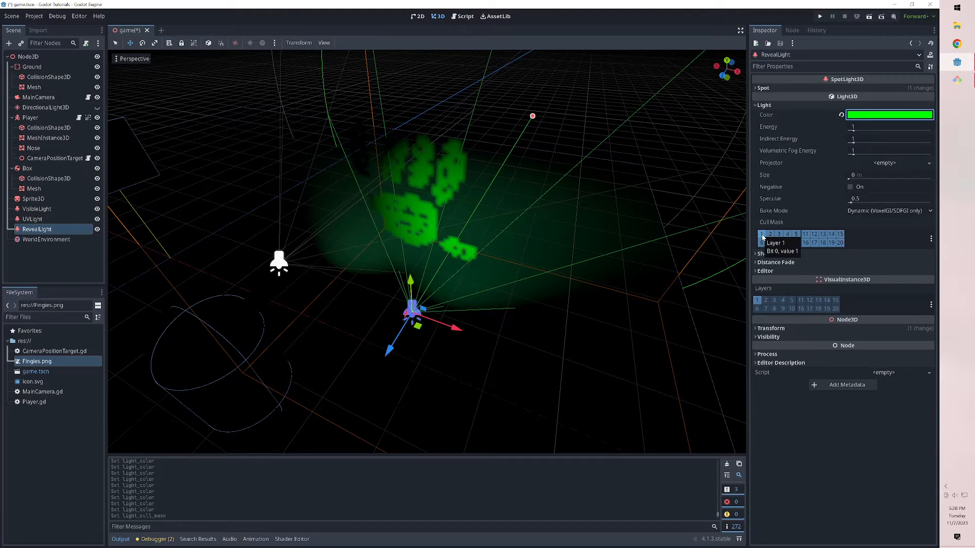
pyautogui.click(762, 235)
pyautogui.click(762, 243)
pyautogui.click(769, 243)
pyautogui.click(762, 235)
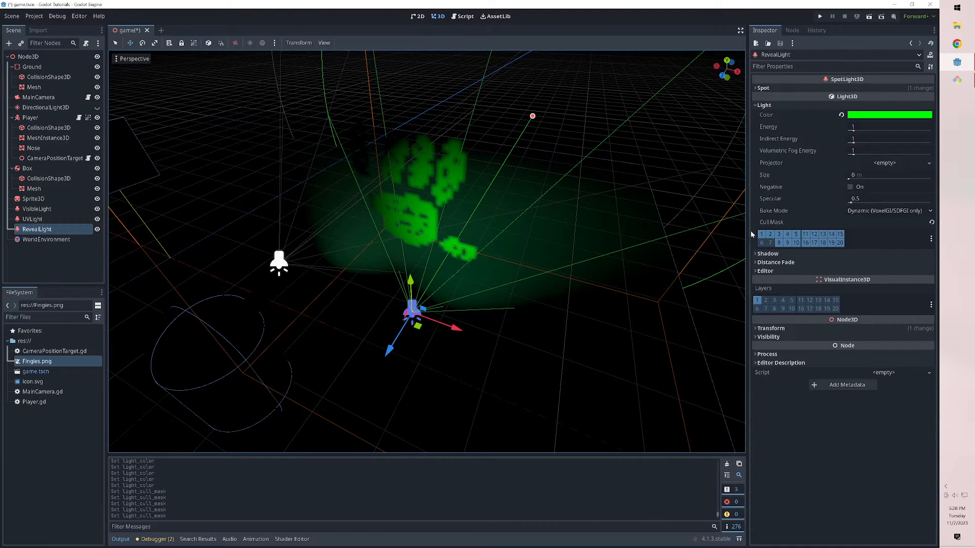
pyautogui.click(762, 235)
pyautogui.click(779, 235)
pyautogui.click(778, 243)
pyautogui.click(787, 243)
pyautogui.click(788, 235)
pyautogui.click(795, 234)
pyautogui.click(796, 242)
pyautogui.click(814, 234)
pyautogui.click(814, 243)
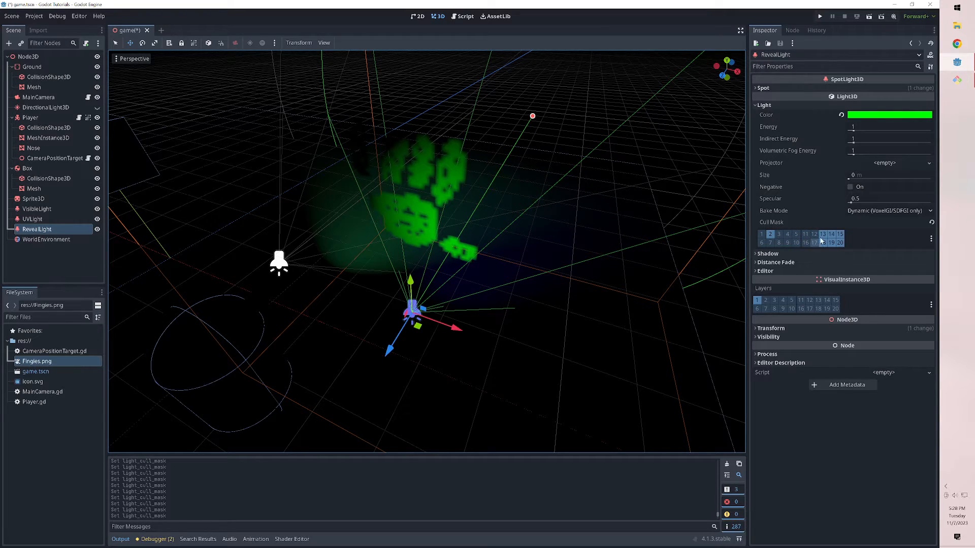
pyautogui.click(832, 234)
pyautogui.click(831, 243)
pyautogui.click(840, 235)
# Make the RevealLight a child of the UVLight node
pyautogui.moveTo(65, 231); pyautogui.dragTo(59, 220)
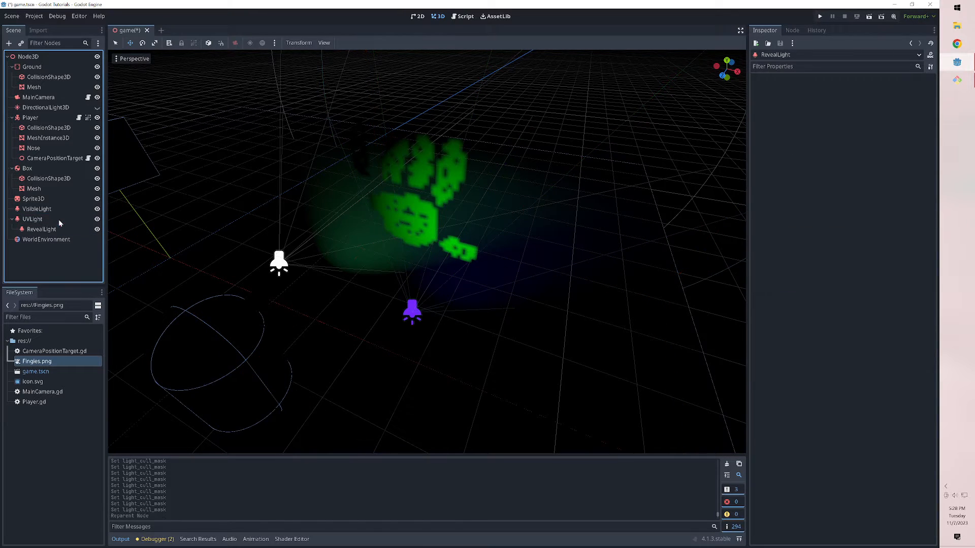
# Toggle the UVLight and VisibleLight on and off to compare how the handprint sprite looks under each, leaving only VisibleLight on
pyautogui.click(71, 219)
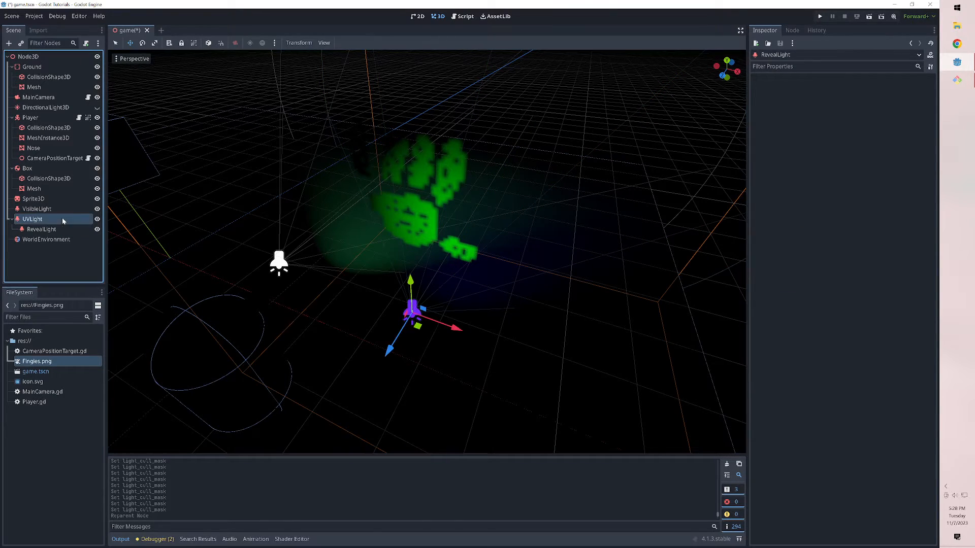
pyautogui.click(97, 219)
pyautogui.click(97, 220)
pyautogui.click(97, 220)
pyautogui.click(97, 219)
pyautogui.click(97, 208)
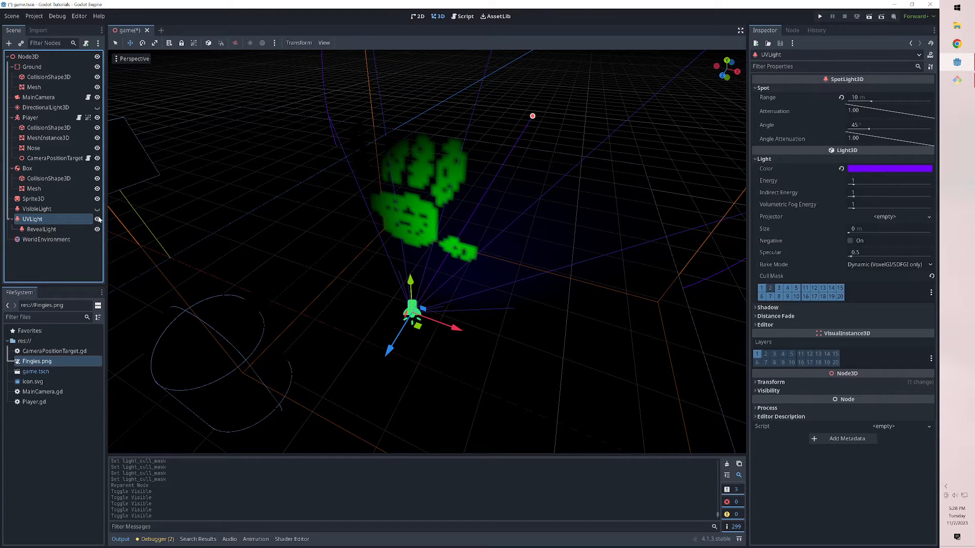
pyautogui.click(97, 219)
pyautogui.click(97, 219)
pyautogui.click(98, 219)
pyautogui.click(97, 219)
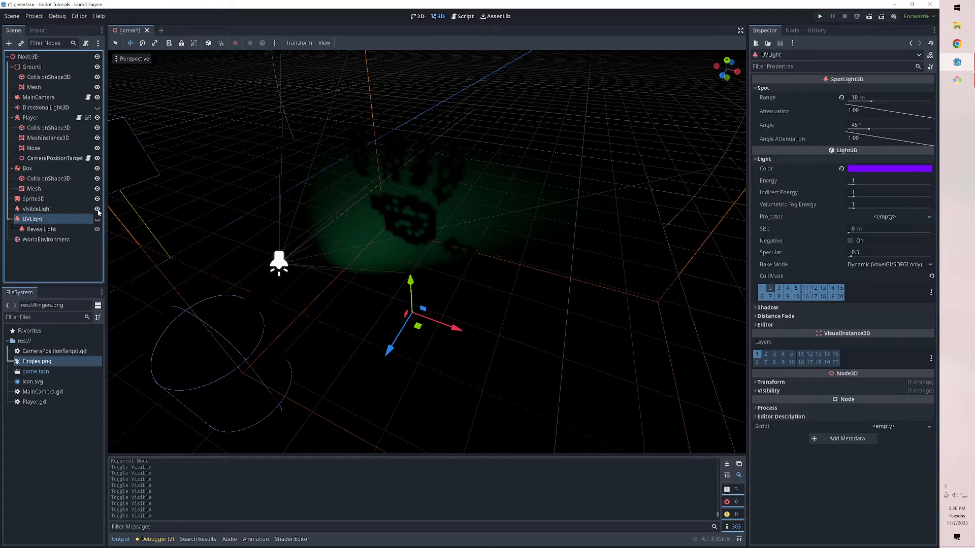
pyautogui.click(97, 219)
pyautogui.click(97, 219)
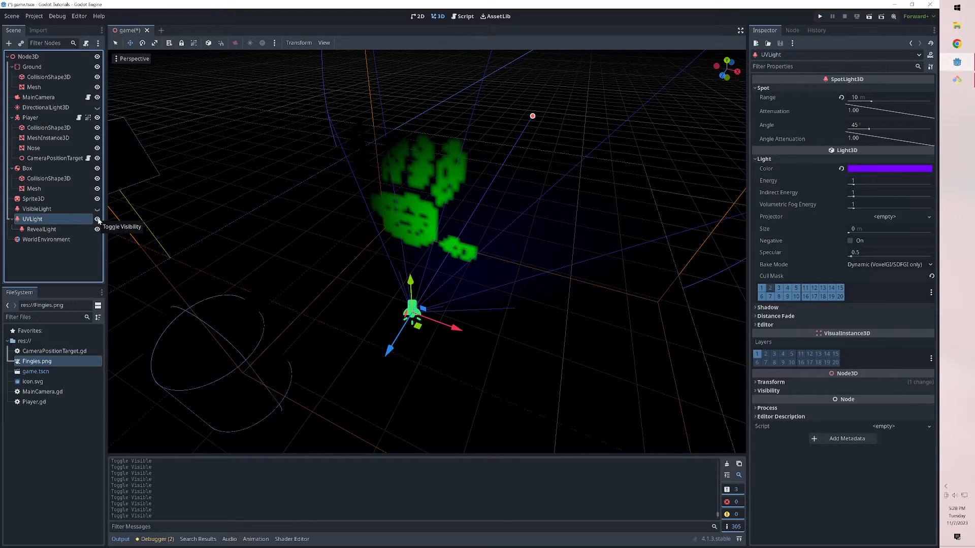
pyautogui.click(97, 219)
pyautogui.click(97, 209)
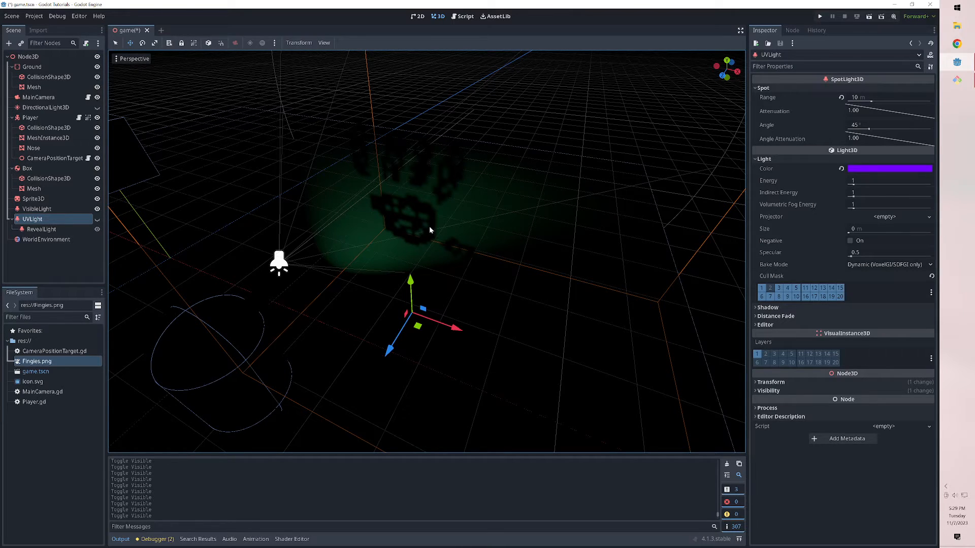
# Turn off shading on the Sprite3D and assign a new StandardMaterial3D as its material override
pyautogui.click(50, 199)
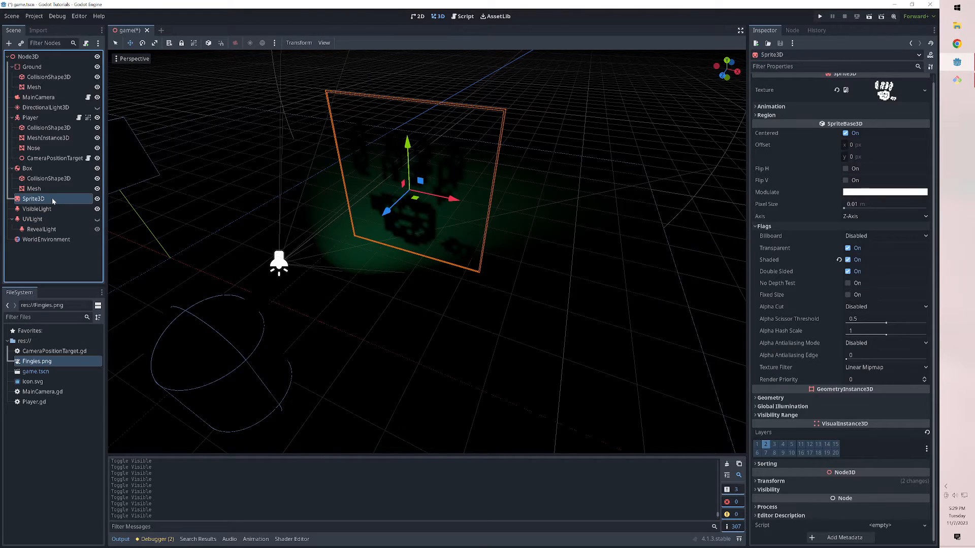
pyautogui.click(847, 260)
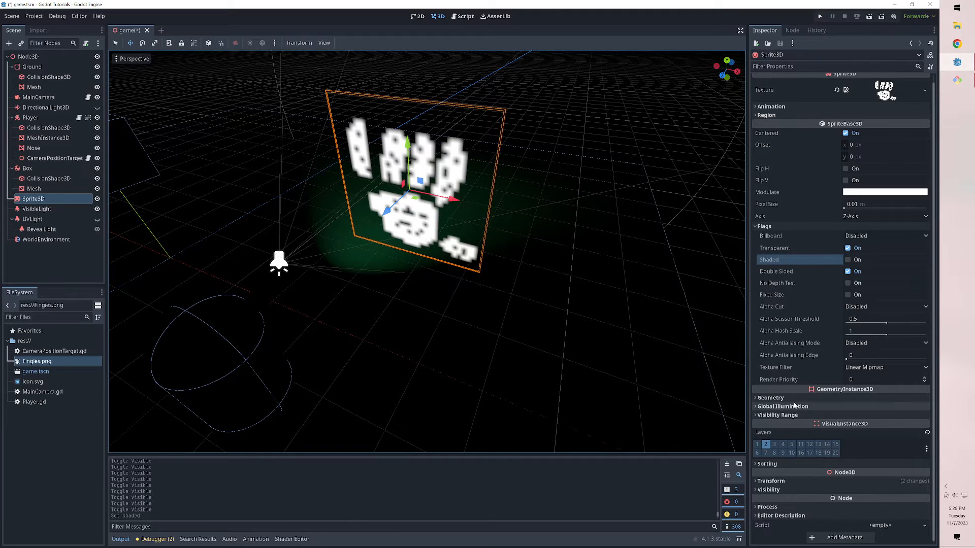
pyautogui.click(883, 398)
pyautogui.click(882, 408)
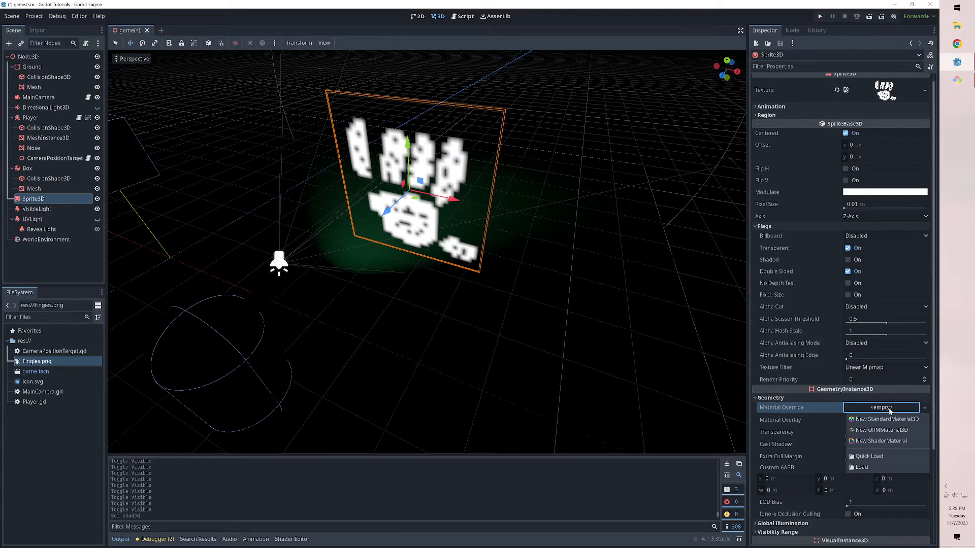
pyautogui.click(901, 421)
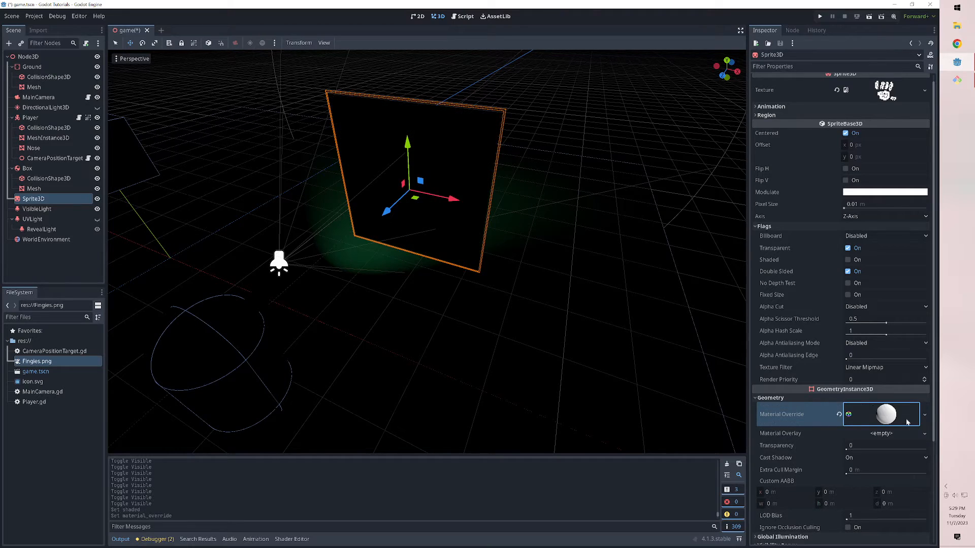
# Apply Fingies.png to the sprite's override material as its albedo texture and check it in the material's albedo settings
pyautogui.scroll(-3, 868, 365)
pyautogui.moveTo(52, 365); pyautogui.dragTo(886, 360)
pyautogui.click(926, 357)
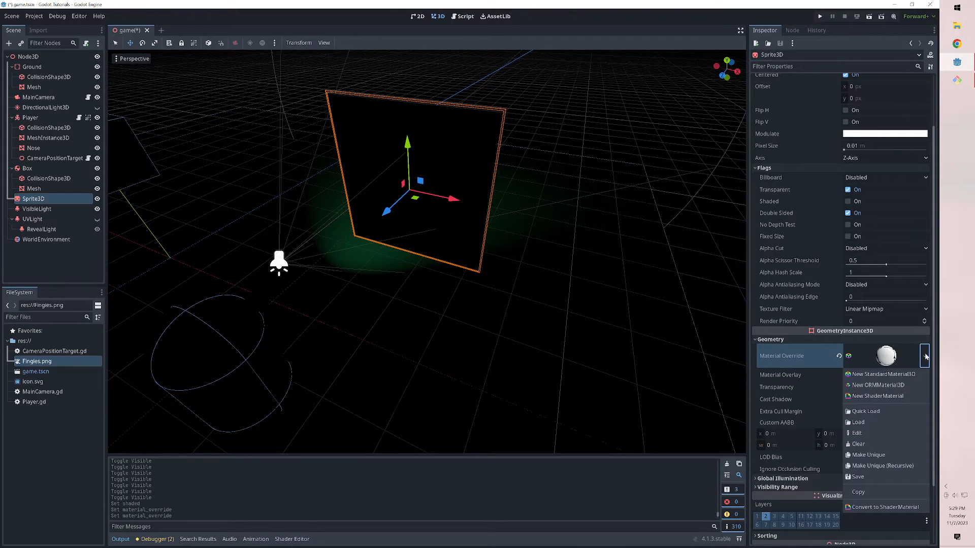
pyautogui.click(926, 356)
pyautogui.click(889, 356)
pyautogui.scroll(-3, 812, 362)
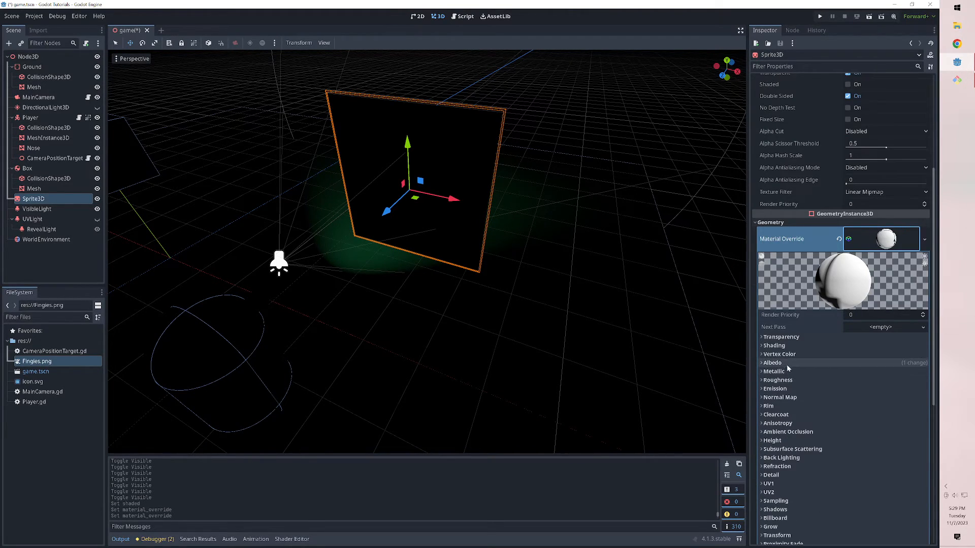
pyautogui.click(787, 364)
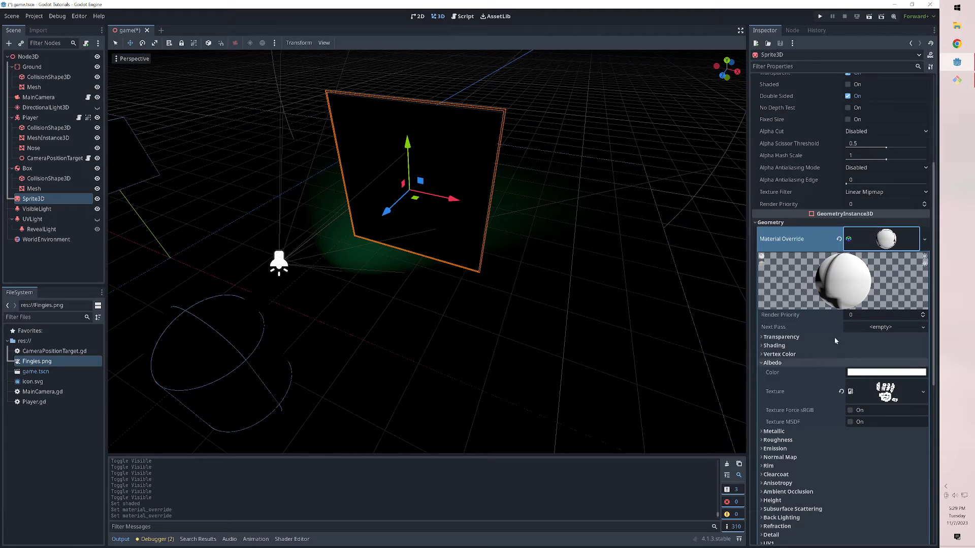
# Set the override material's transparency to Alpha and its blend mode to Add
pyautogui.scroll(5, 833, 338)
pyautogui.scroll(-5, 855, 244)
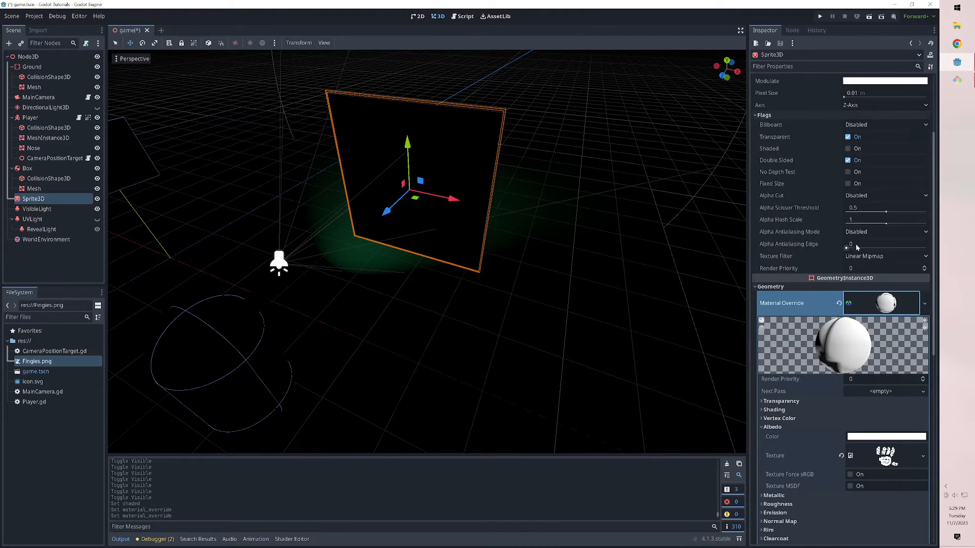
pyautogui.click(781, 343)
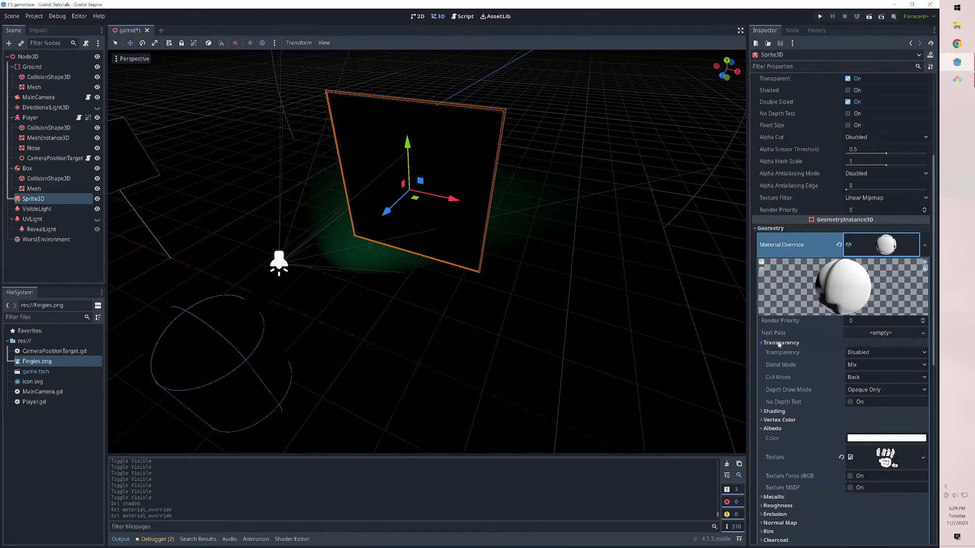
pyautogui.click(863, 352)
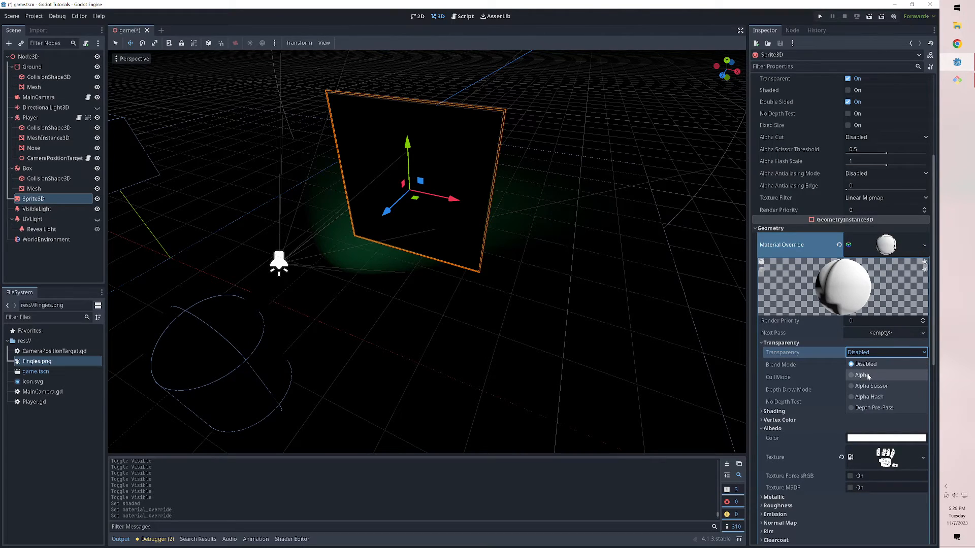
pyautogui.click(864, 375)
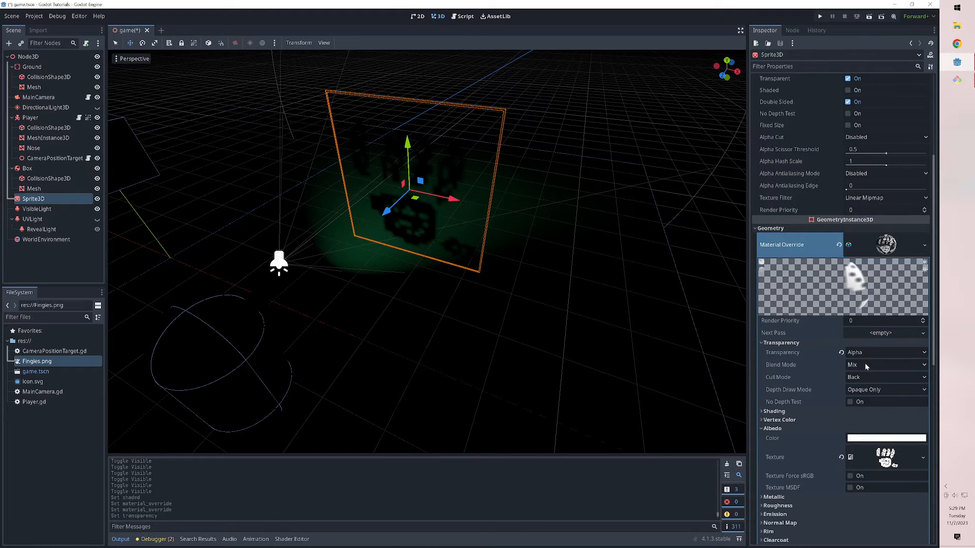
pyautogui.click(865, 364)
pyautogui.click(864, 386)
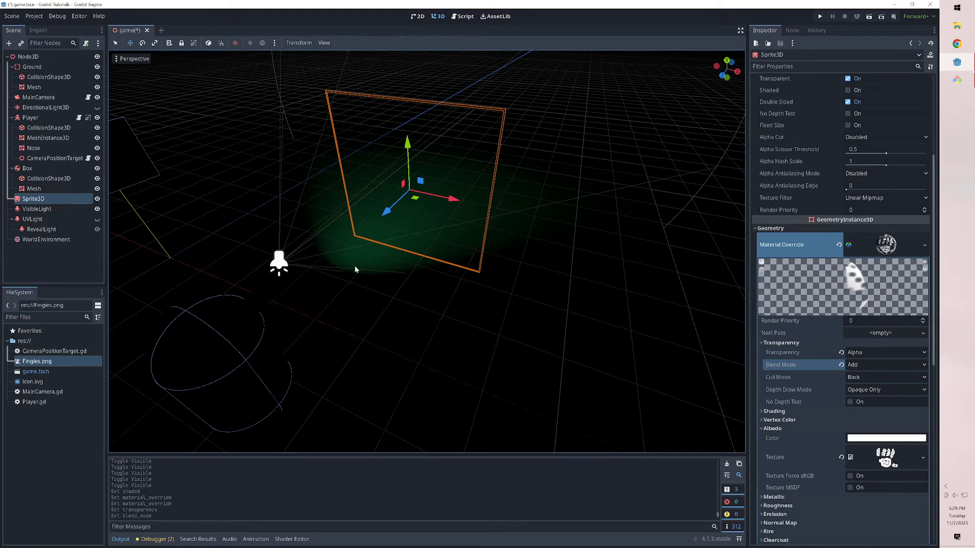
# Toggle the UVLight and VisibleLight to check the handprint with the new material, leaving both lights on
pyautogui.click(85, 220)
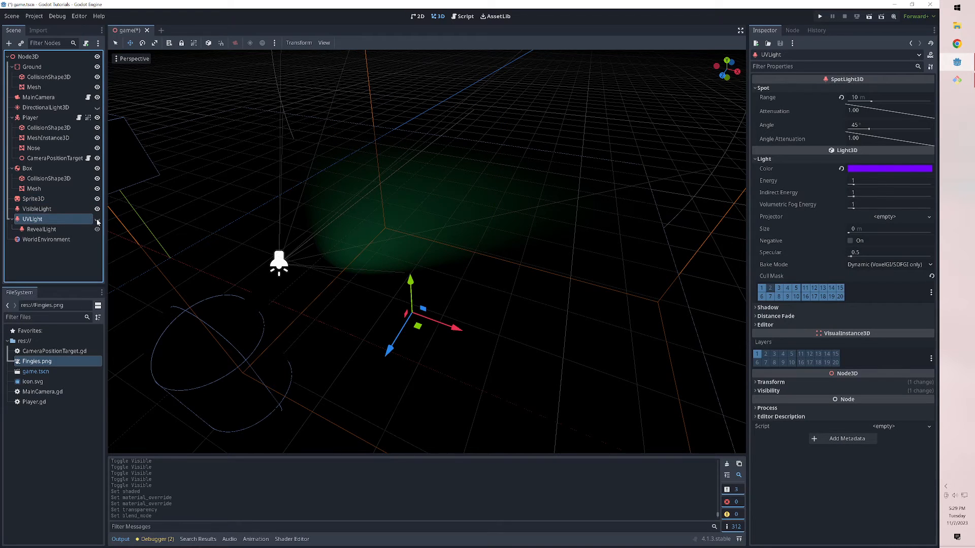
pyautogui.click(97, 220)
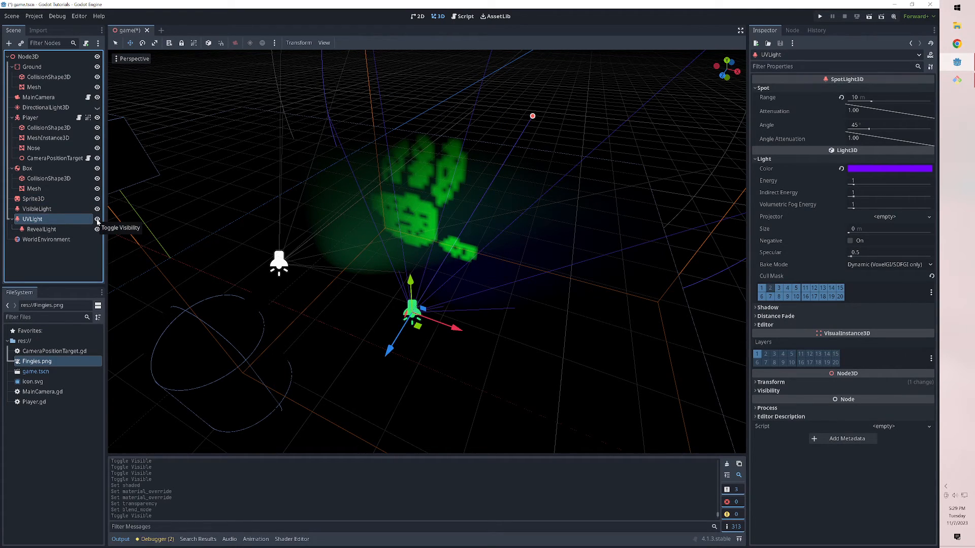
pyautogui.click(97, 219)
pyautogui.click(97, 209)
pyautogui.click(97, 208)
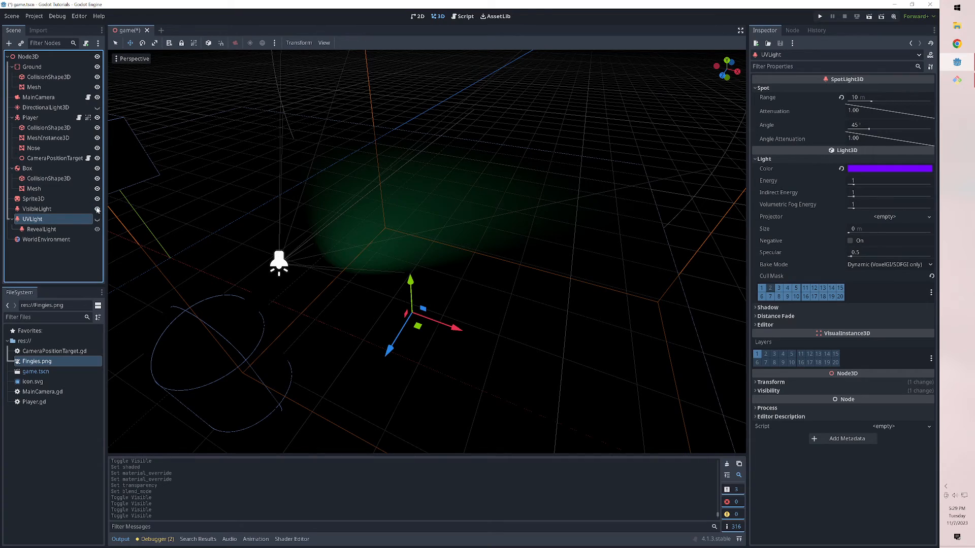
pyautogui.click(98, 220)
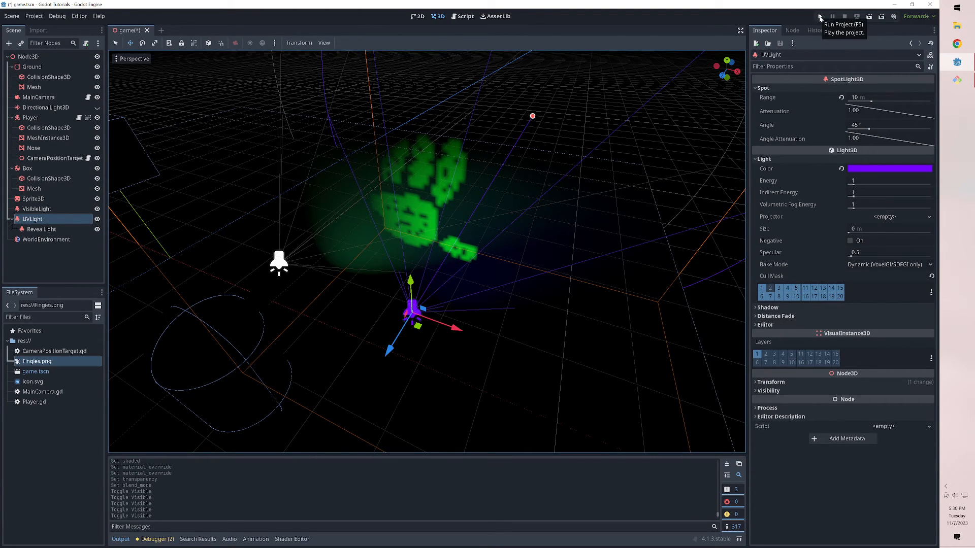
# Hide both VisibleLight and UVLight, and run the project
pyautogui.click(97, 208)
pyautogui.click(97, 219)
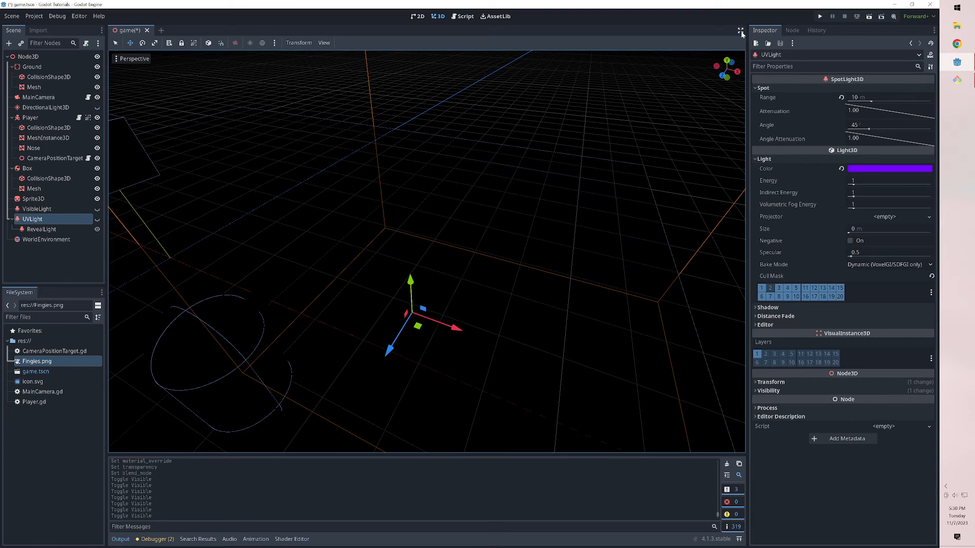
pyautogui.click(819, 17)
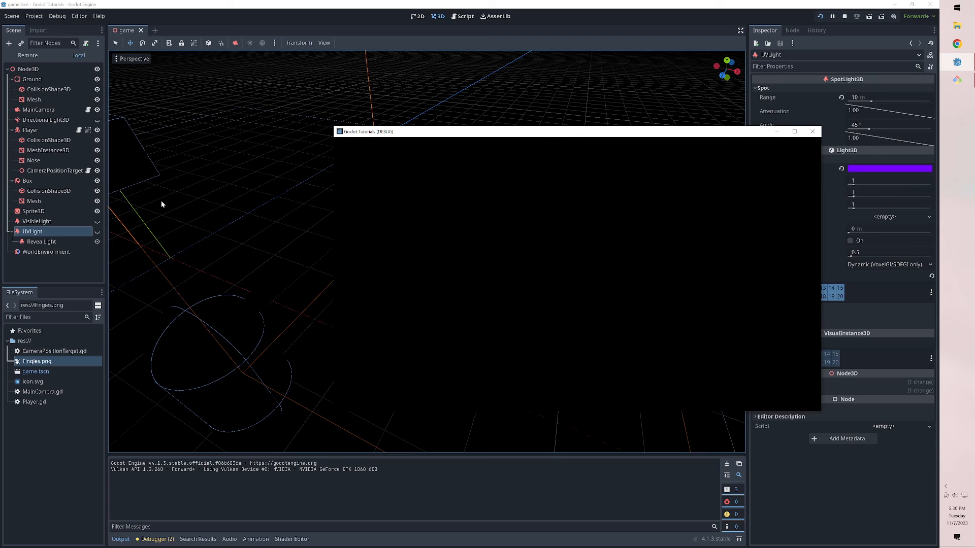
# Switch VisibleLight on and off, and do the same with UVLight, to check each light's effect in the running game
pyautogui.click(97, 221)
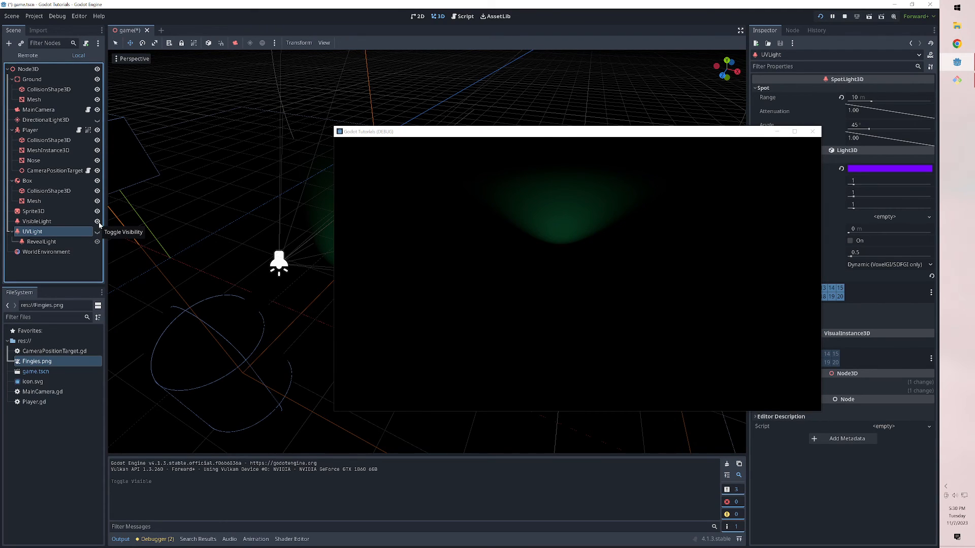
pyautogui.click(97, 221)
pyautogui.click(97, 232)
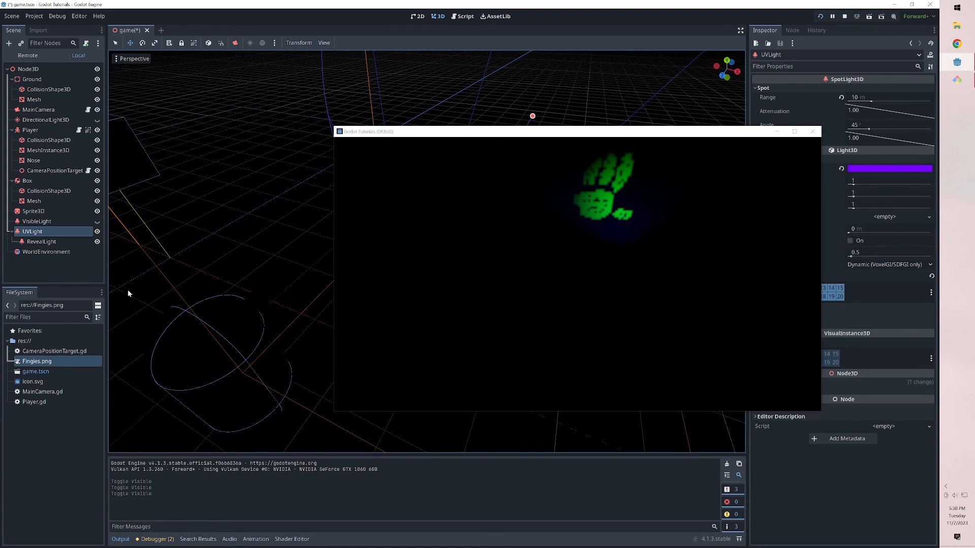
pyautogui.click(98, 232)
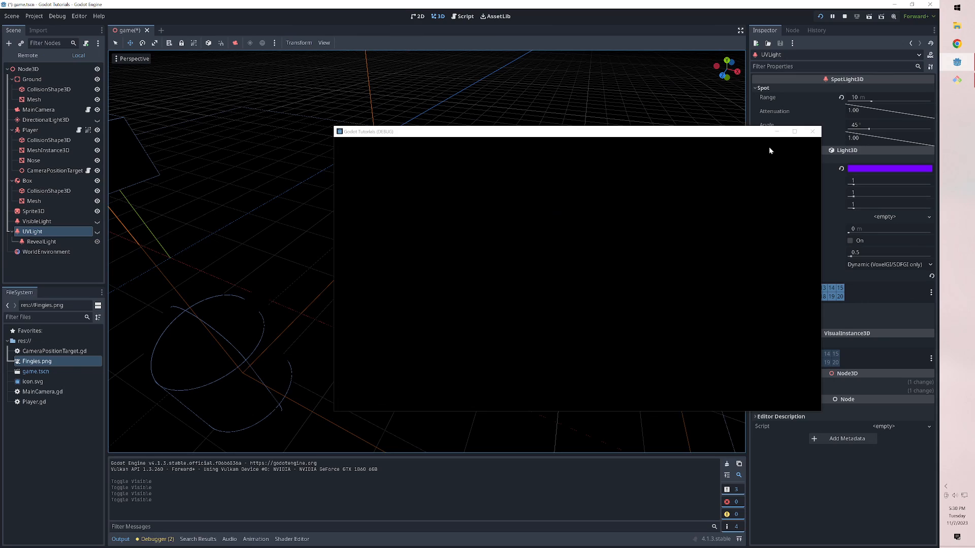